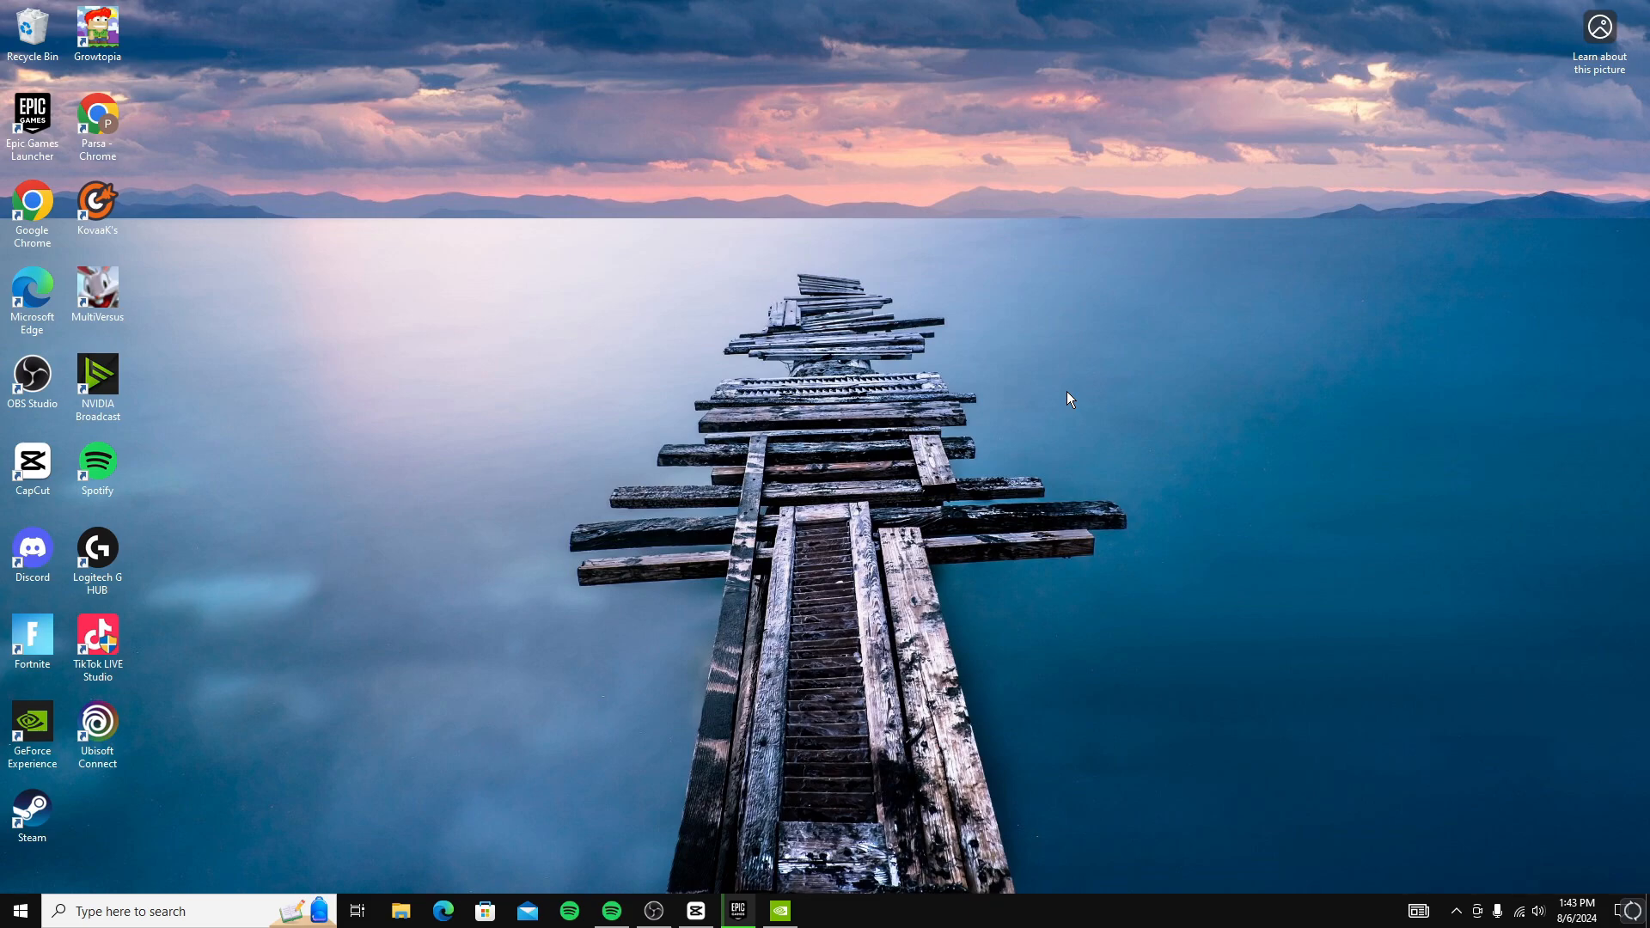
# Open NVIDIA Control Panel from the desktop, maximise it and go to the advanced 3D image settings.
pyautogui.rightClick(666, 398)
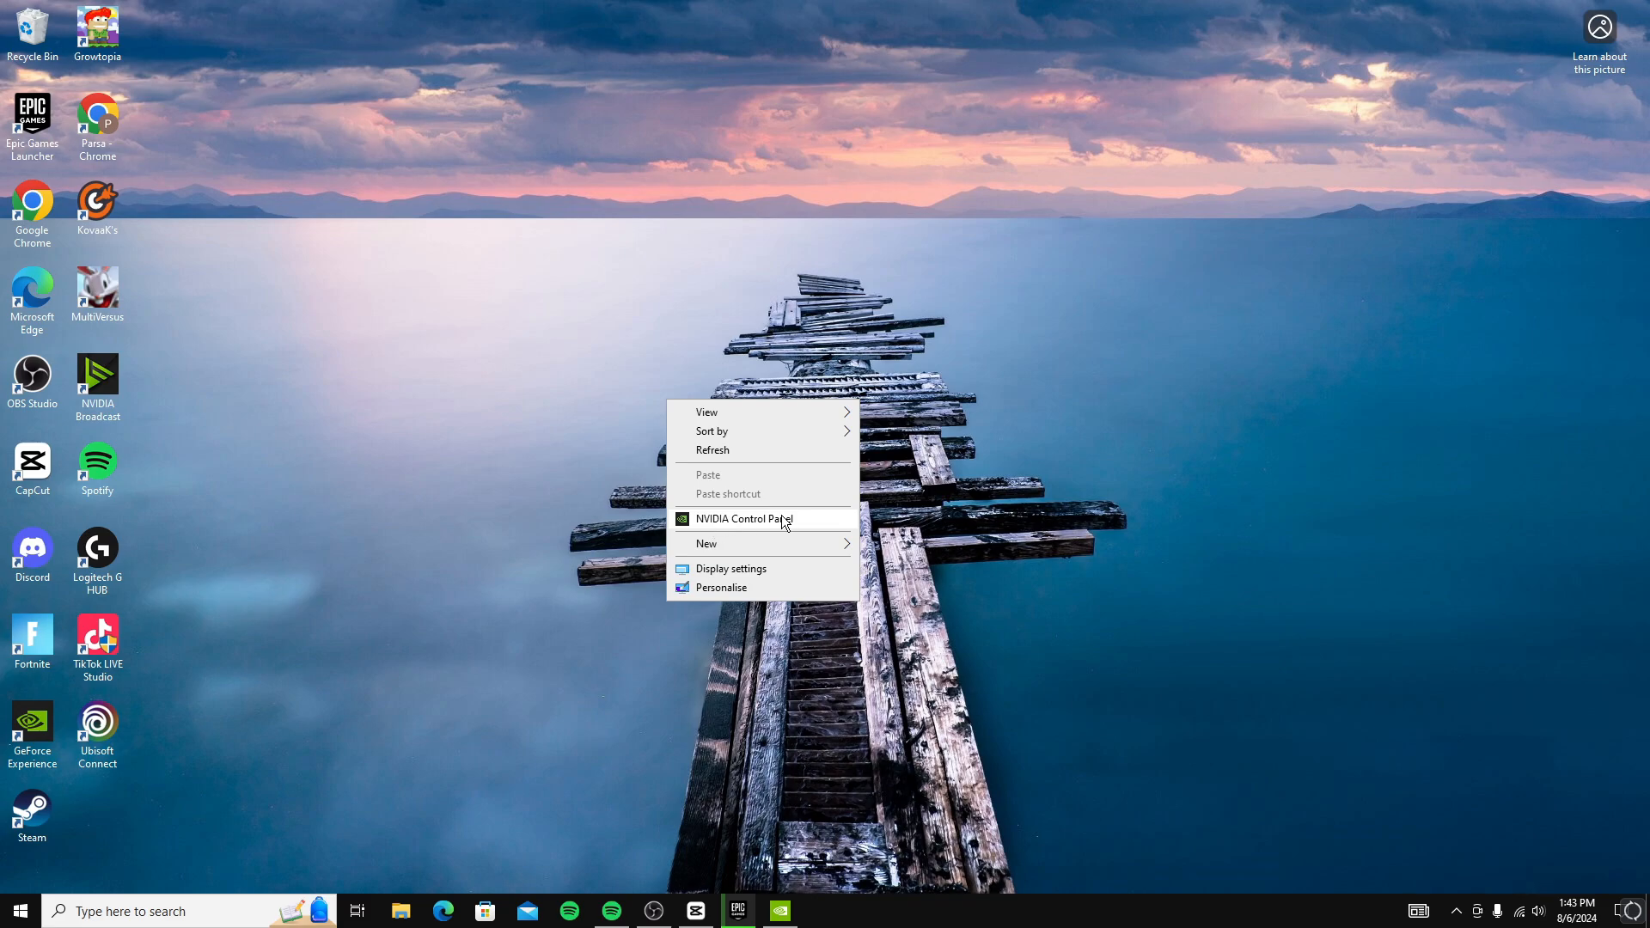
pyautogui.click(789, 912)
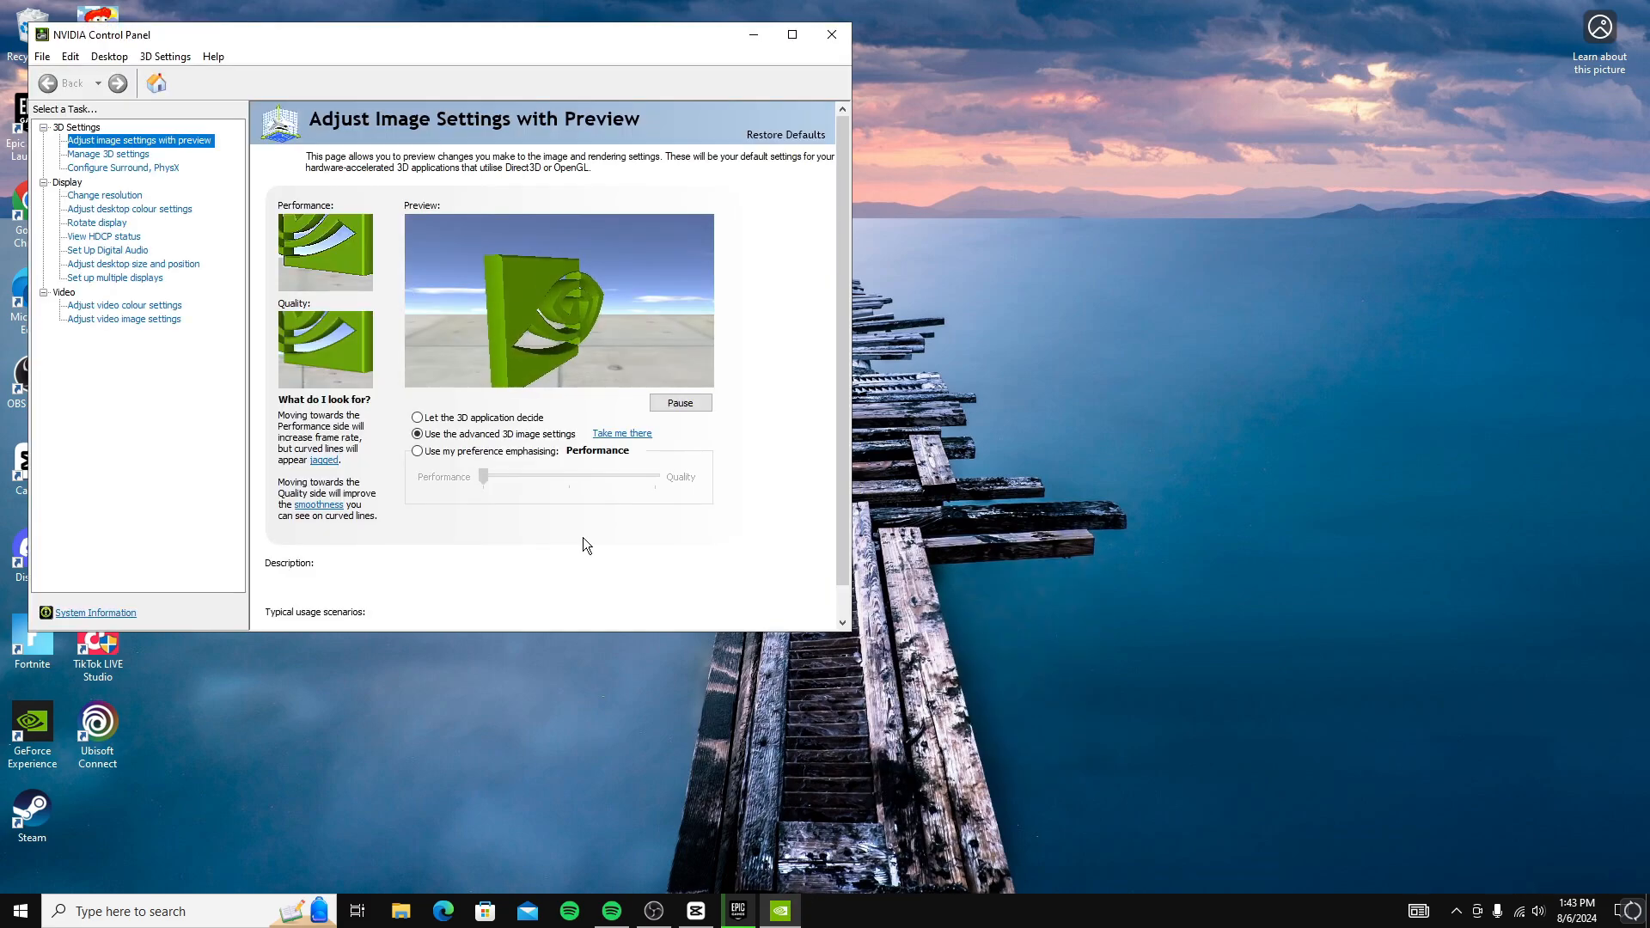
pyautogui.moveTo(696, 32); pyautogui.dragTo(772, 49)
pyautogui.click(877, 57)
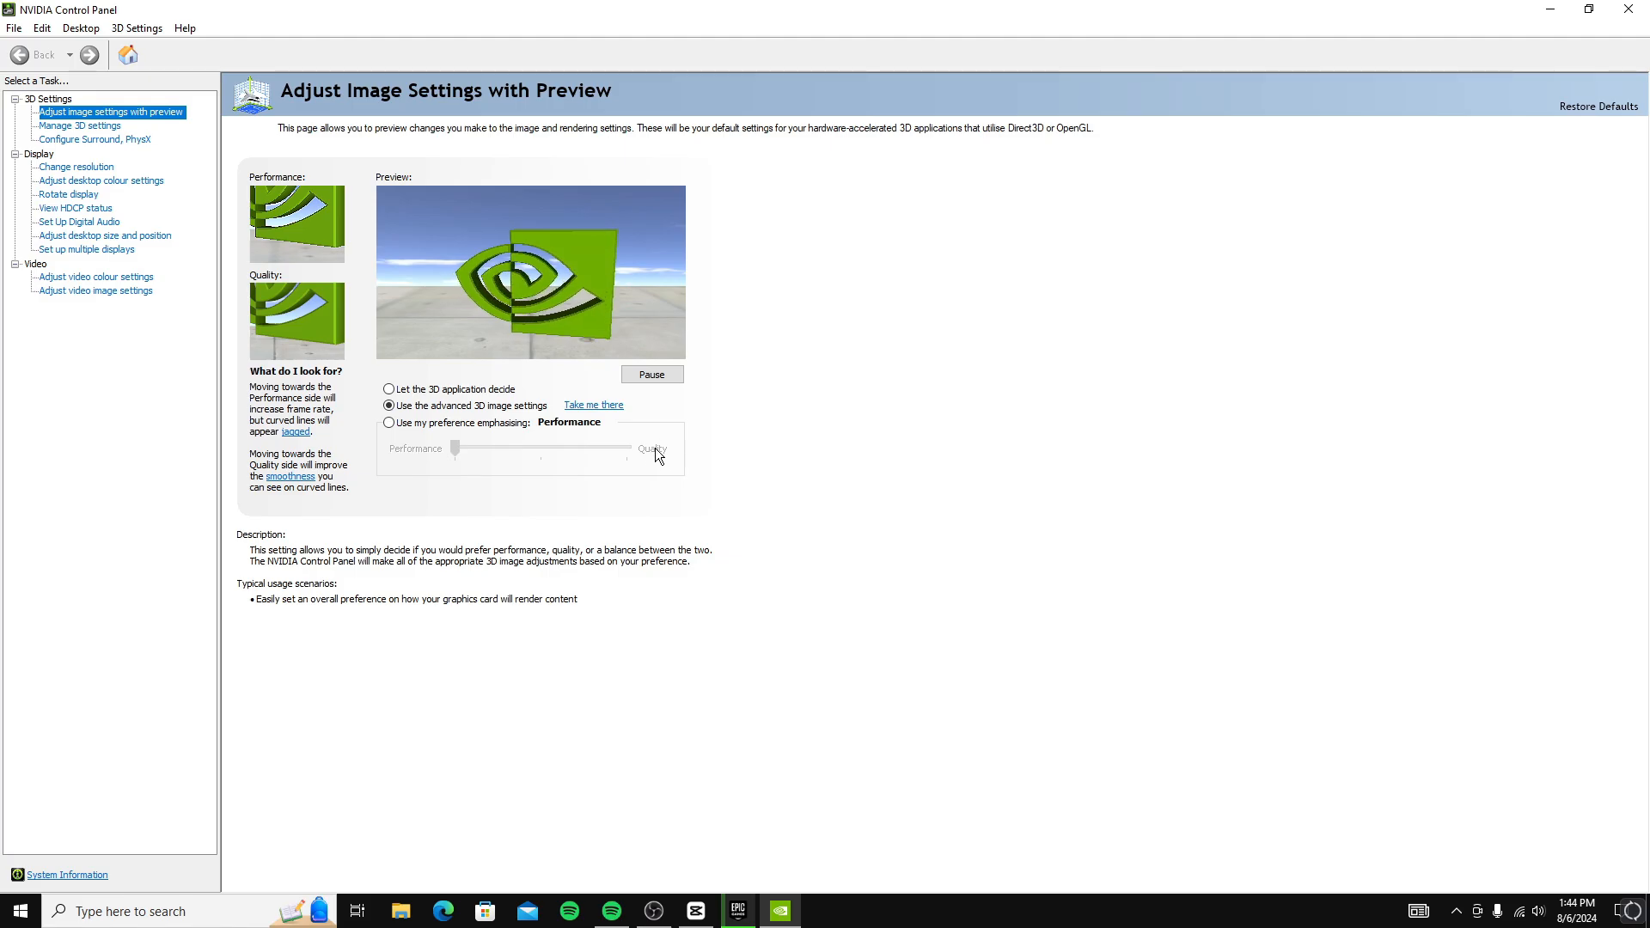
pyautogui.click(593, 405)
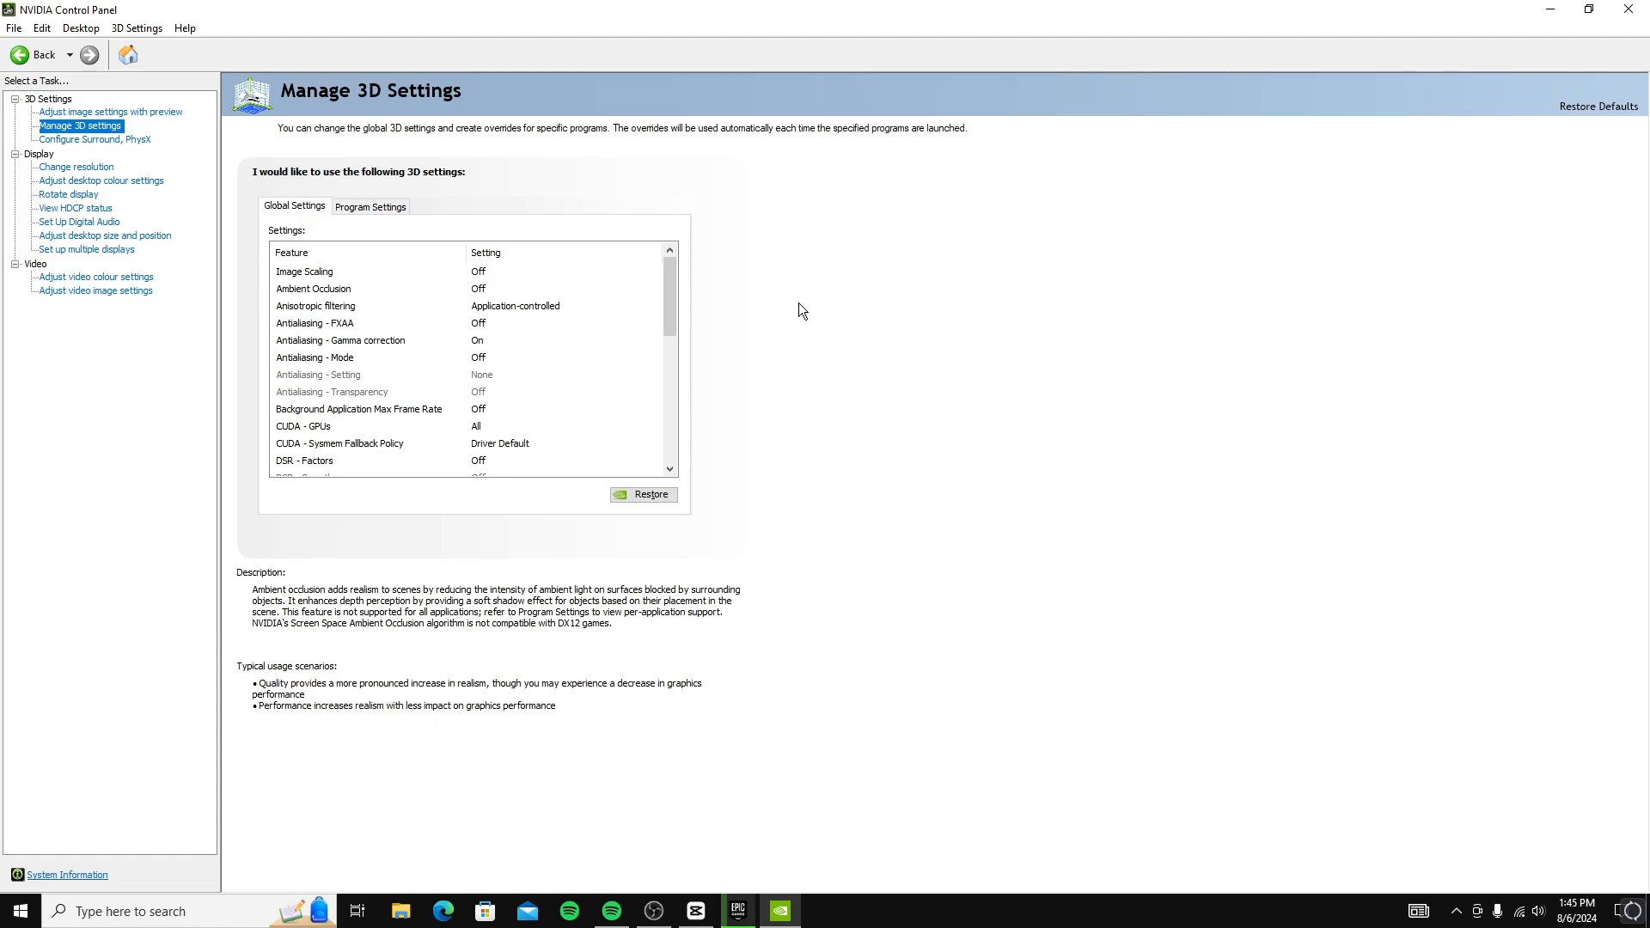
# Go through the global 3D settings list and apply it with Texture filtering - Trilinear optimisation set to On.
pyautogui.click(671, 470)
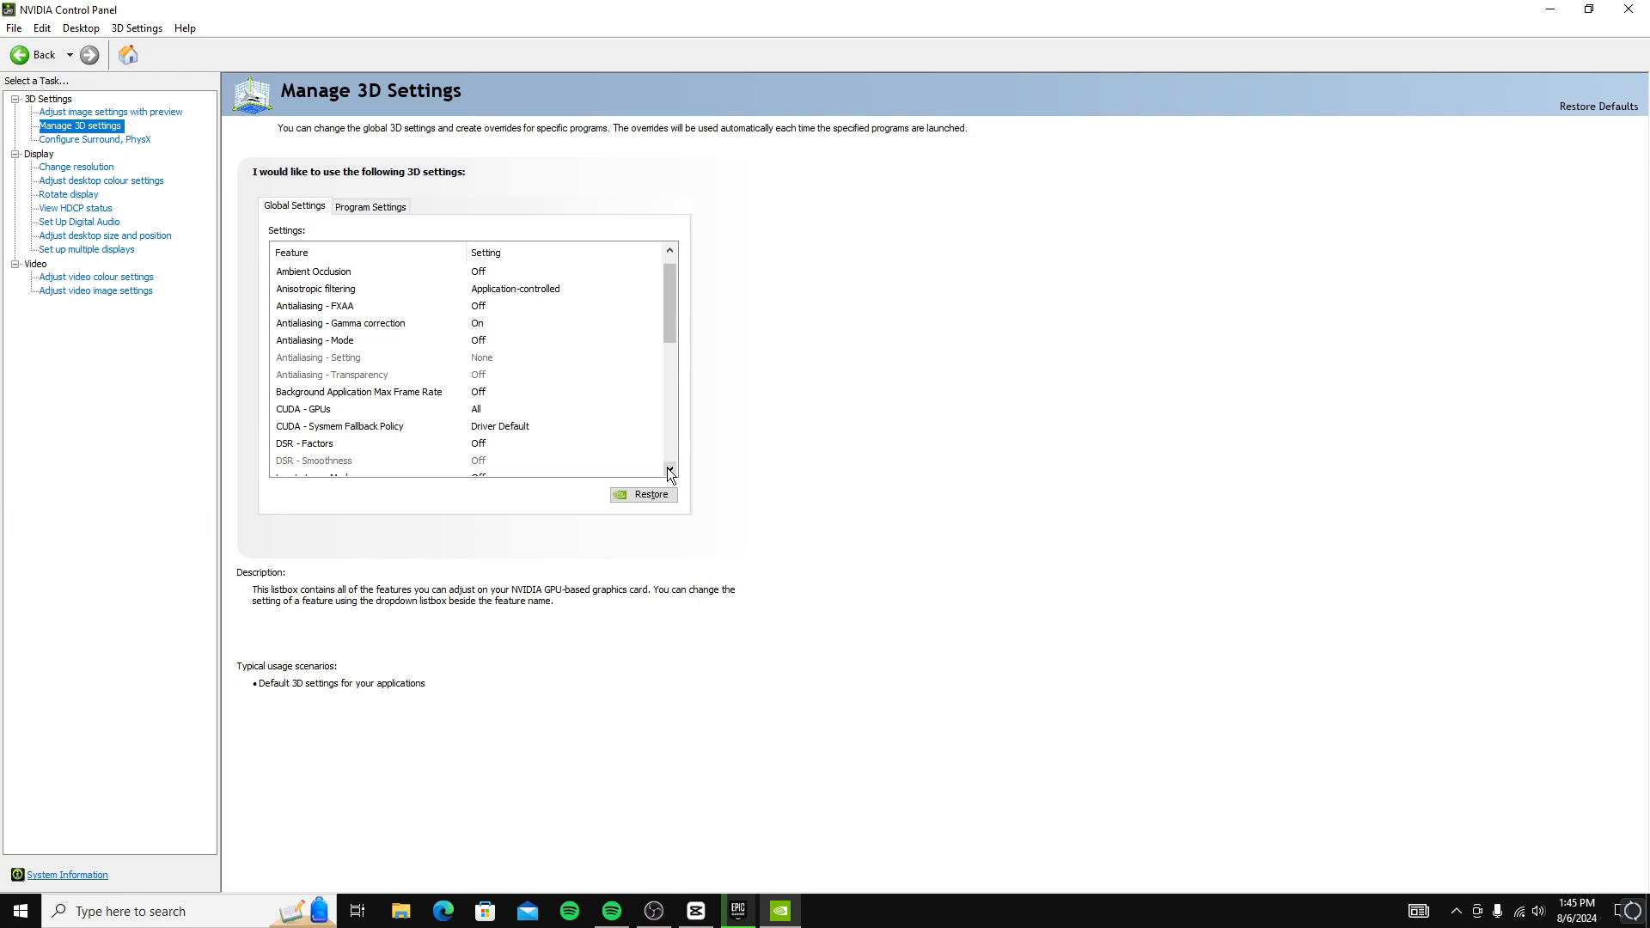
pyautogui.click(670, 470)
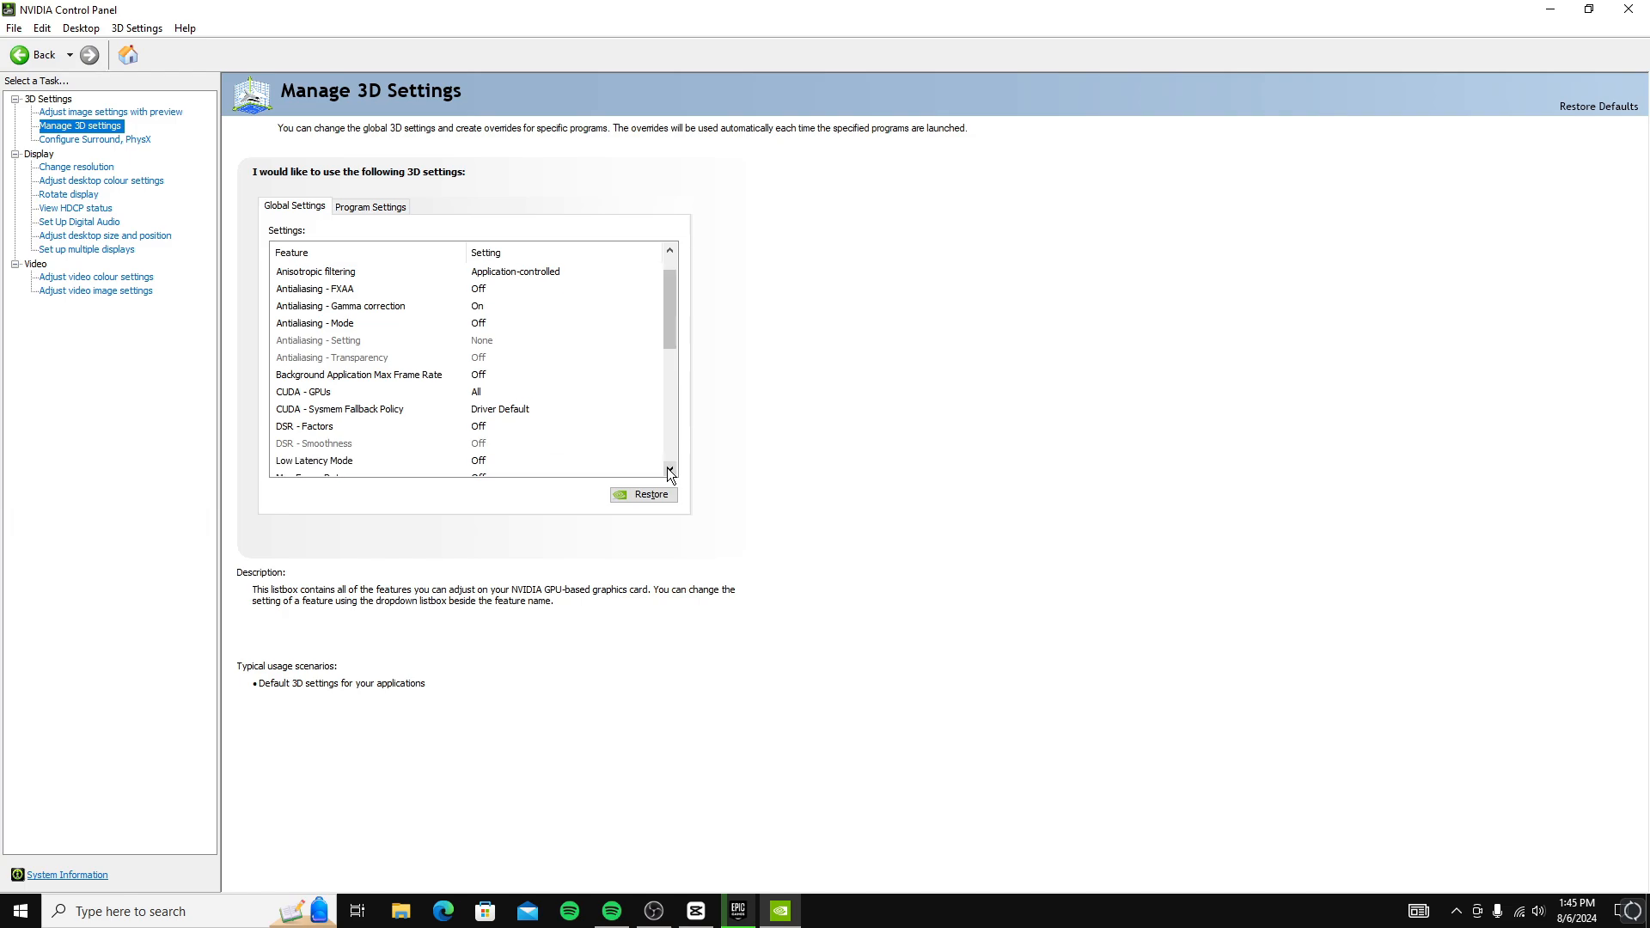
pyautogui.click(671, 470)
pyautogui.click(671, 470)
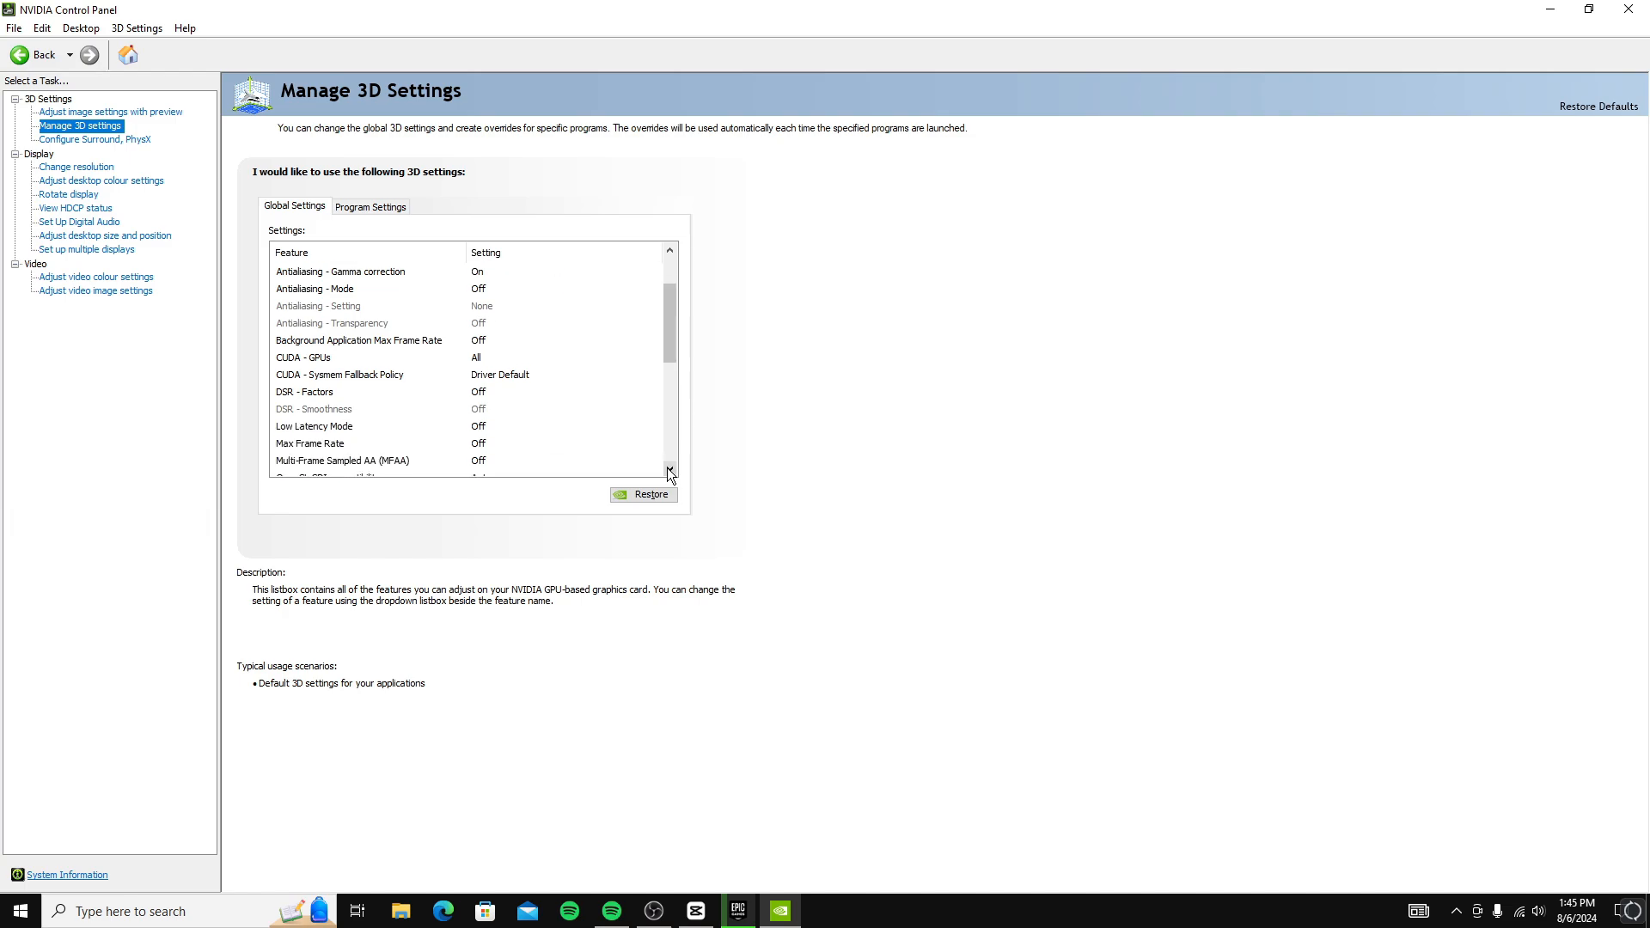
pyautogui.click(671, 470)
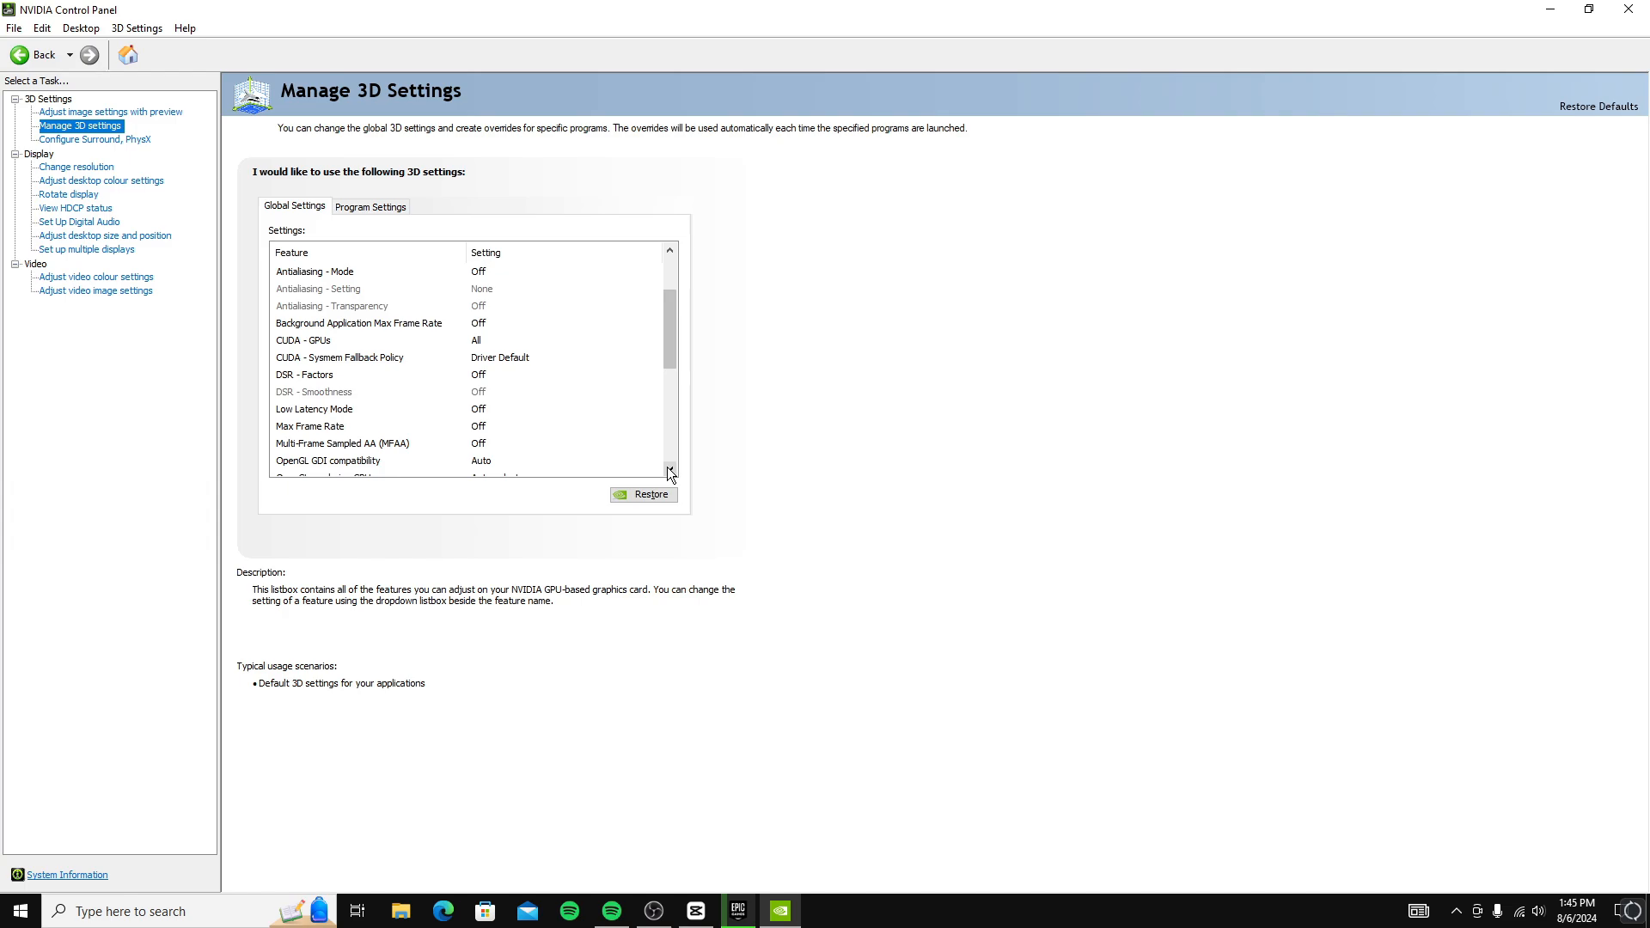
pyautogui.click(671, 470)
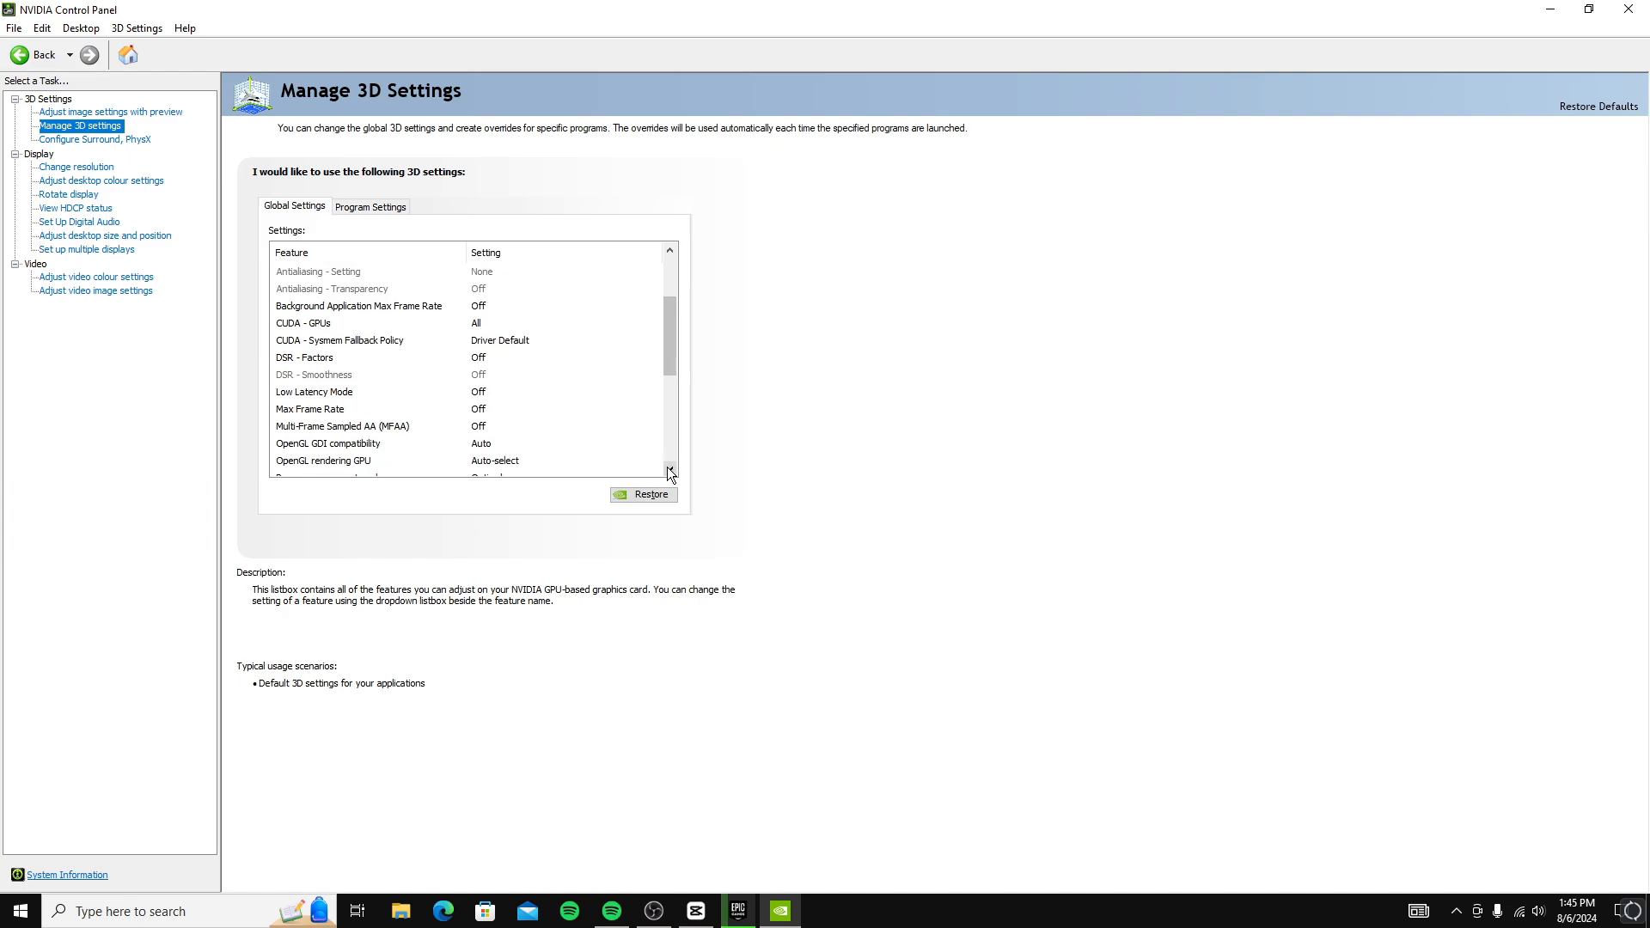
pyautogui.click(670, 470)
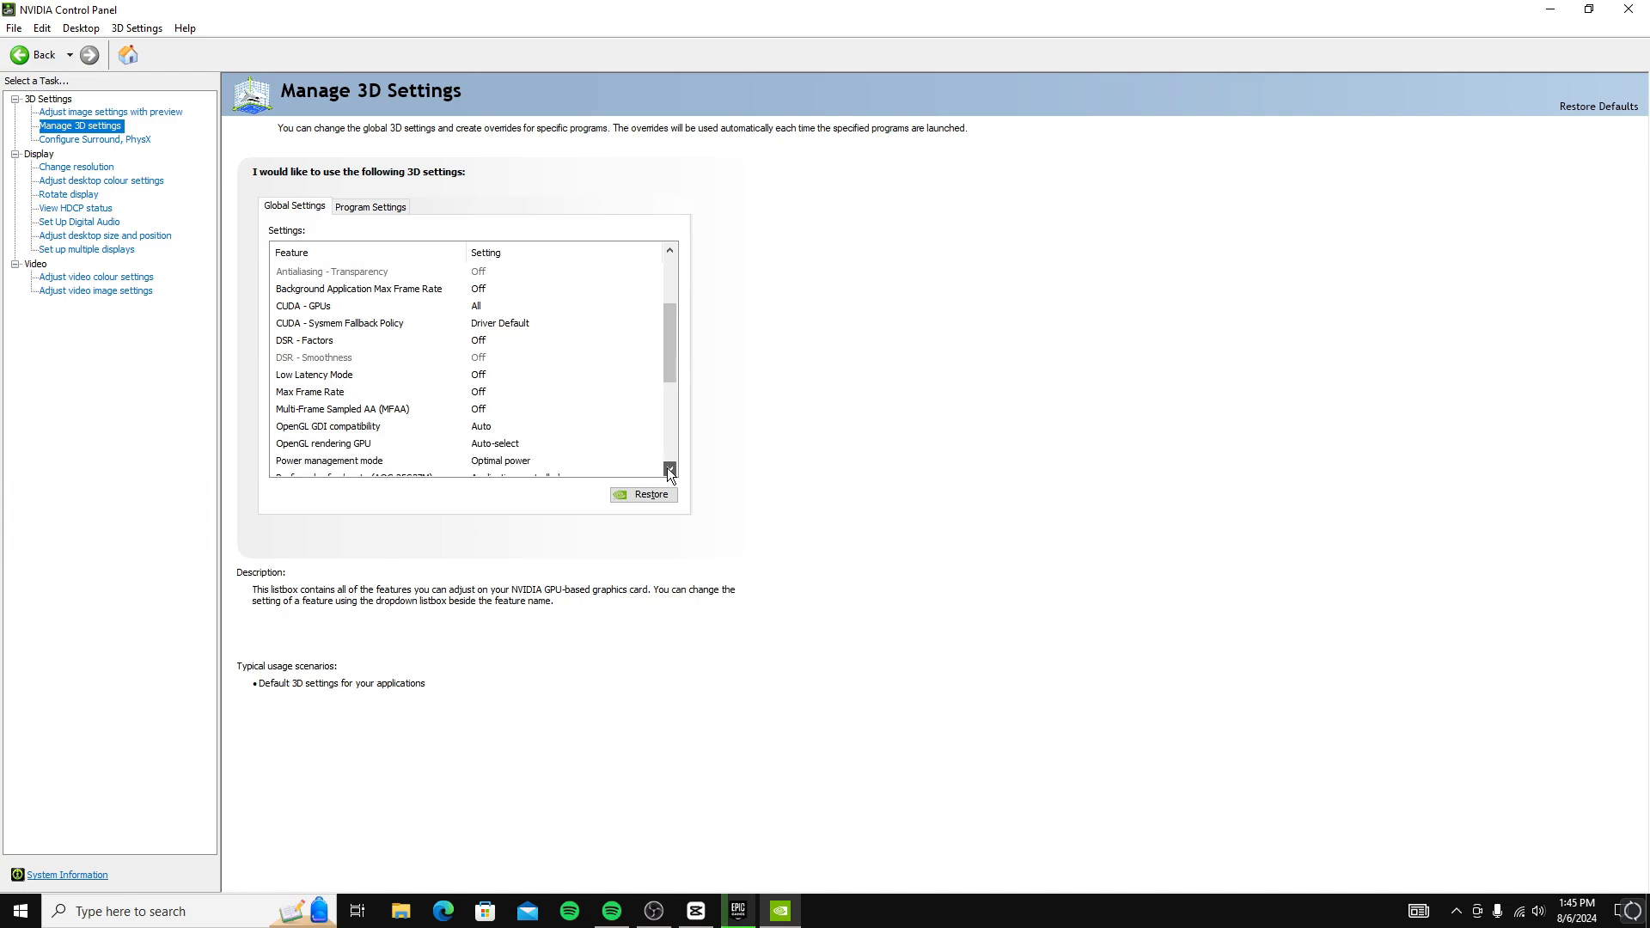
pyautogui.click(670, 470)
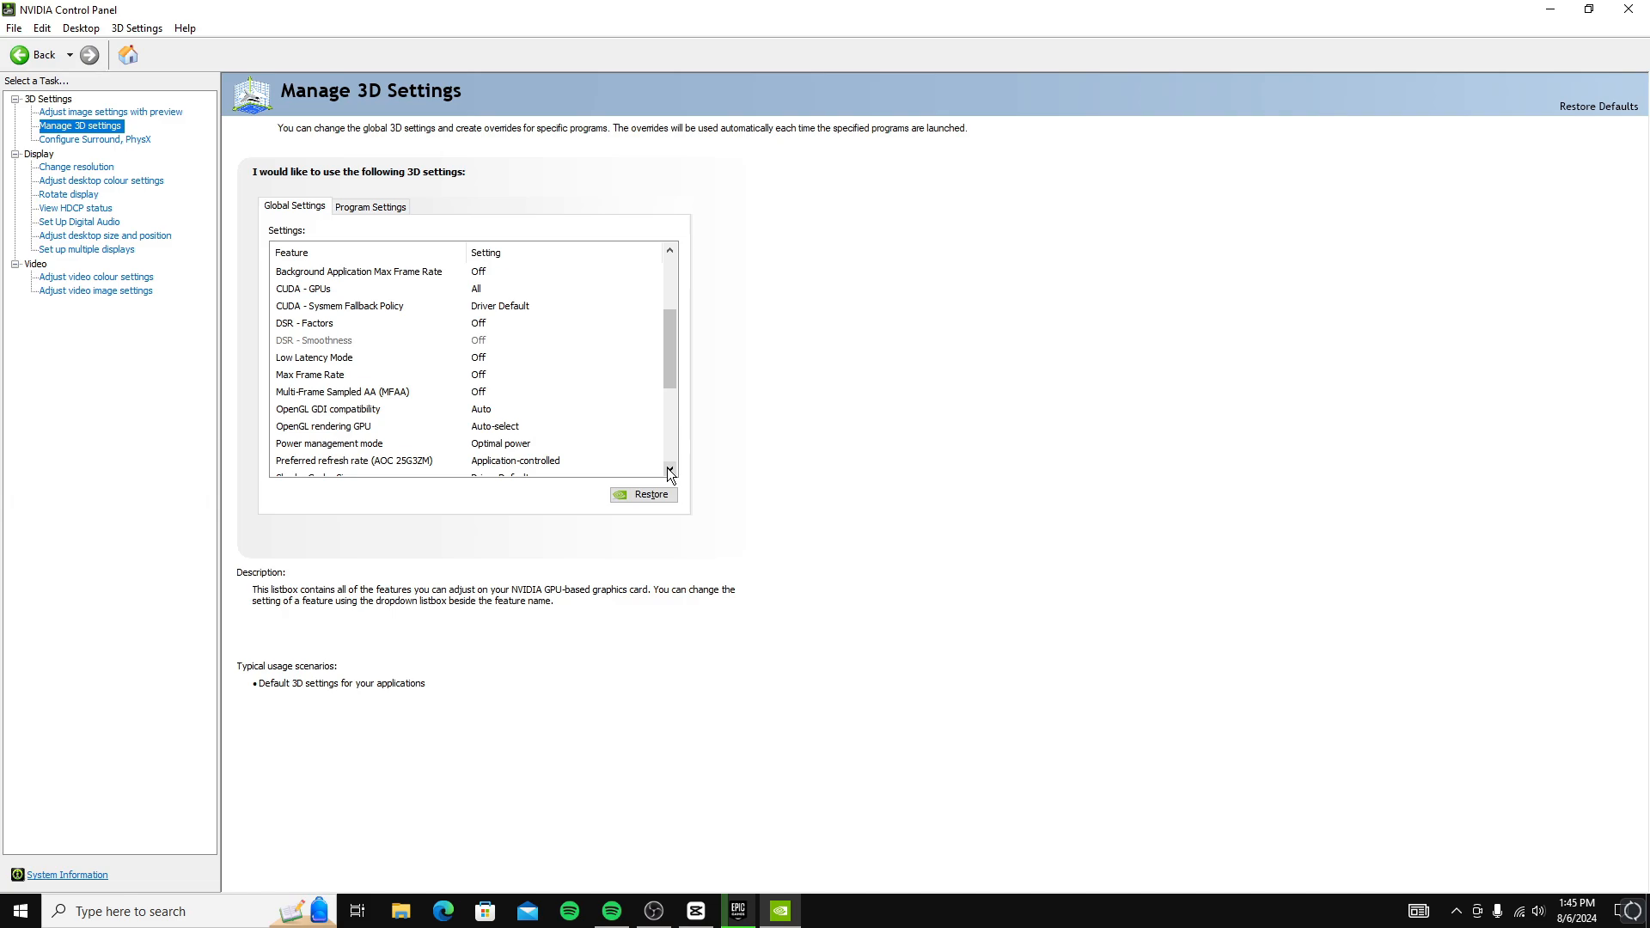
pyautogui.click(670, 470)
pyautogui.click(671, 470)
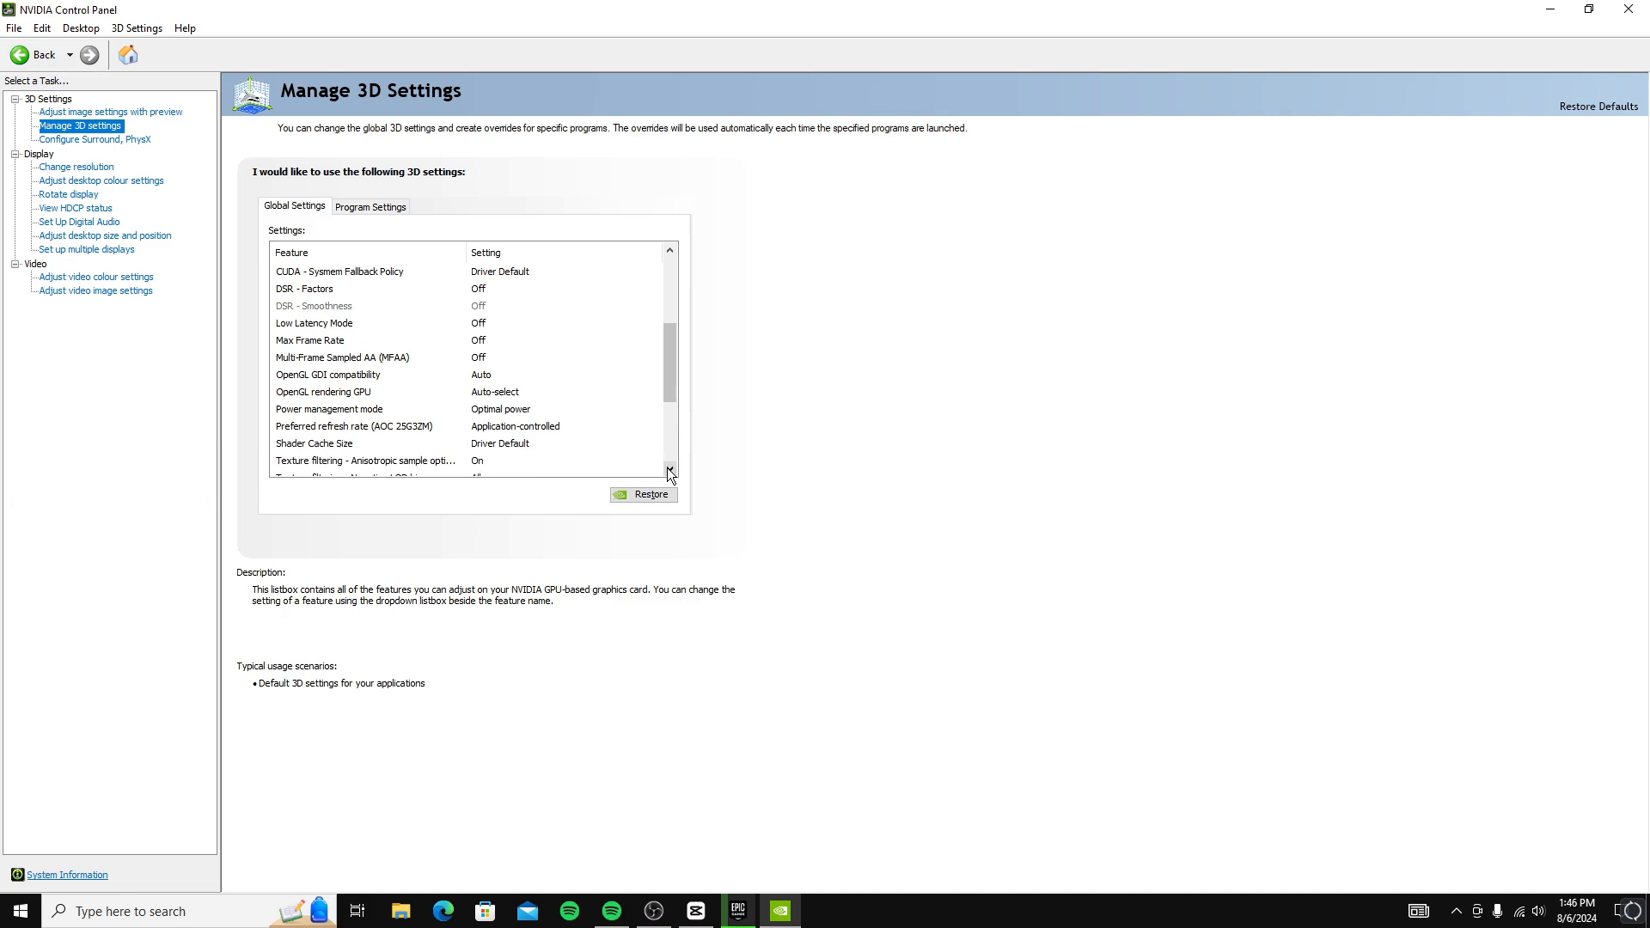
pyautogui.click(670, 470)
pyautogui.click(671, 470)
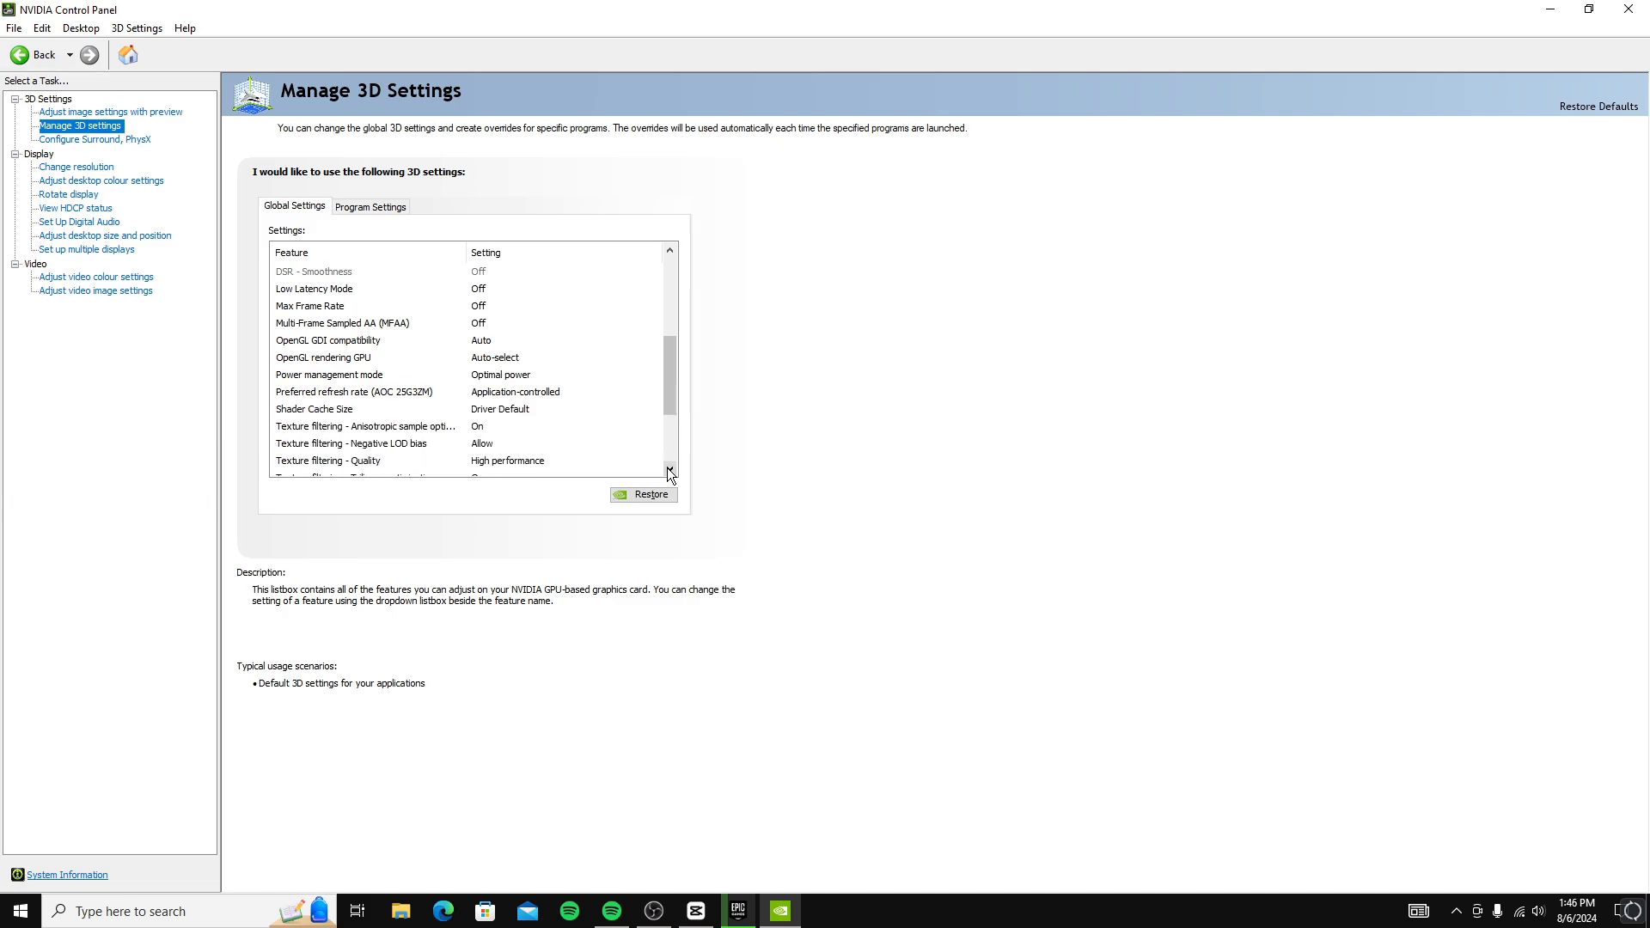
pyautogui.click(671, 470)
pyautogui.click(670, 470)
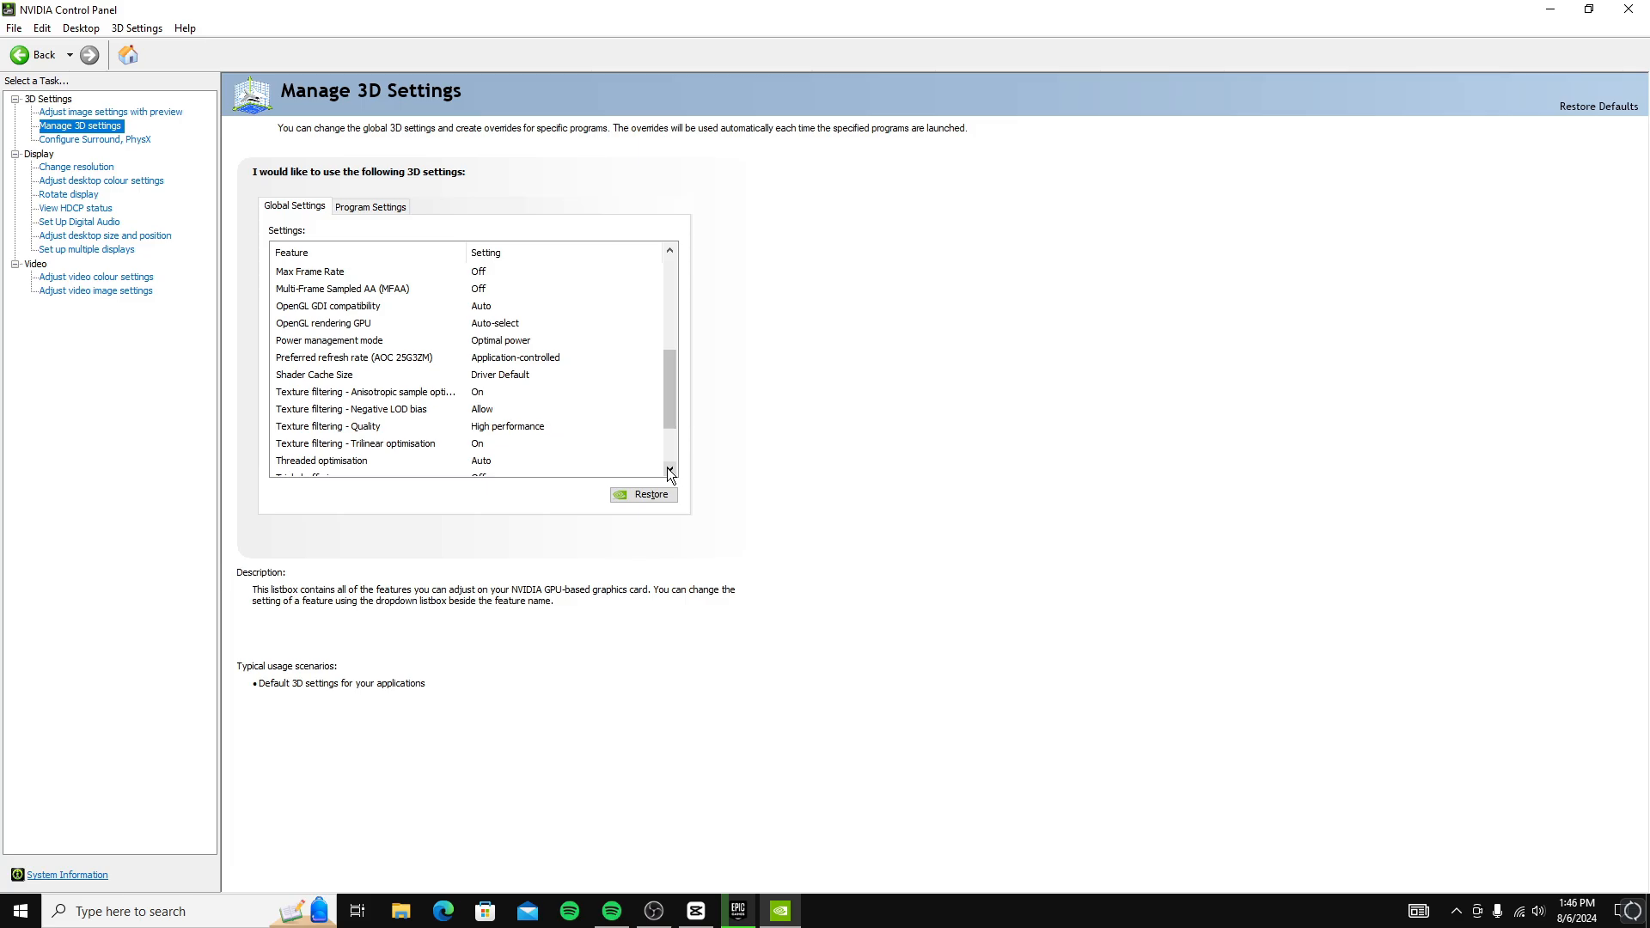
pyautogui.click(670, 470)
pyautogui.click(671, 470)
pyautogui.click(670, 470)
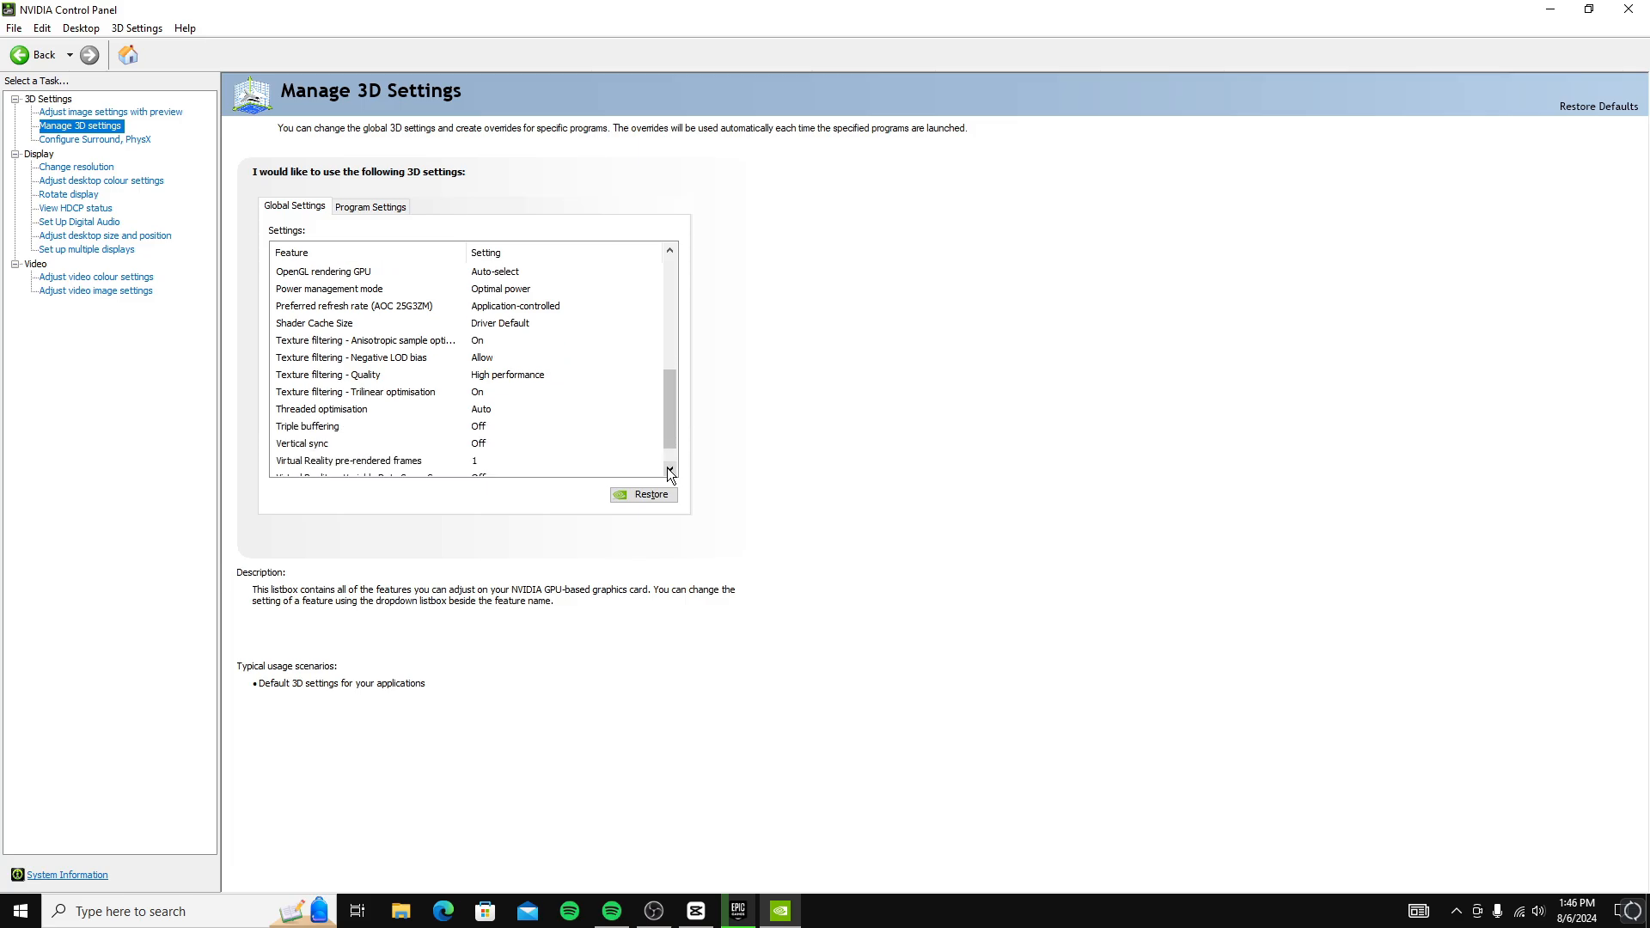
pyautogui.click(670, 470)
pyautogui.click(670, 470)
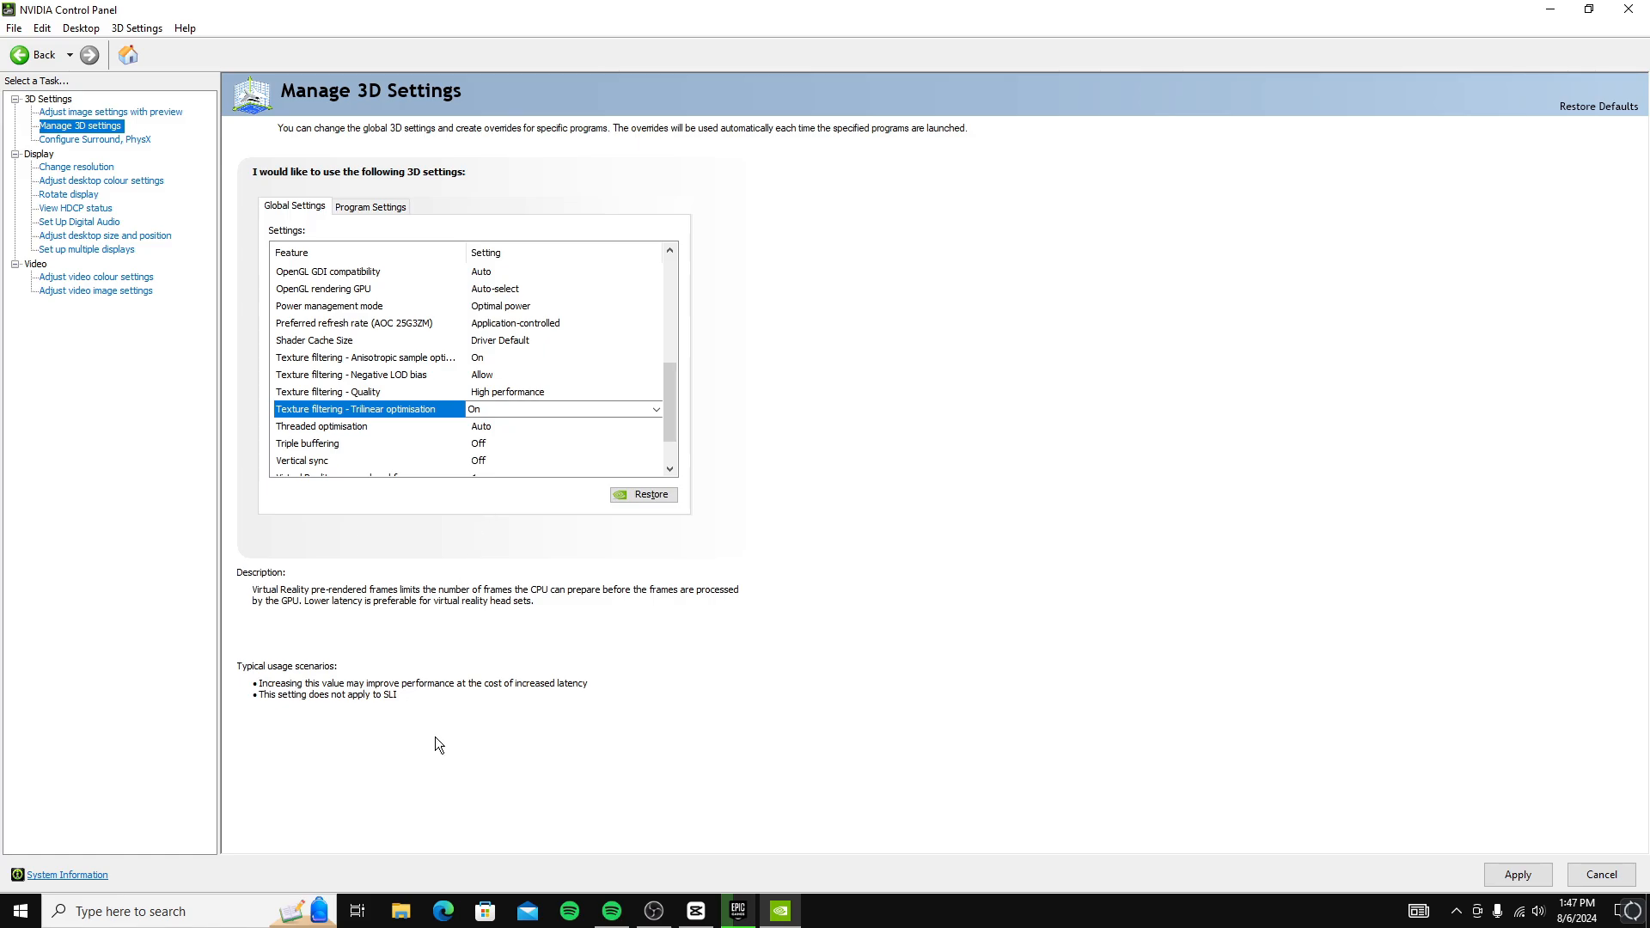
pyautogui.click(1506, 869)
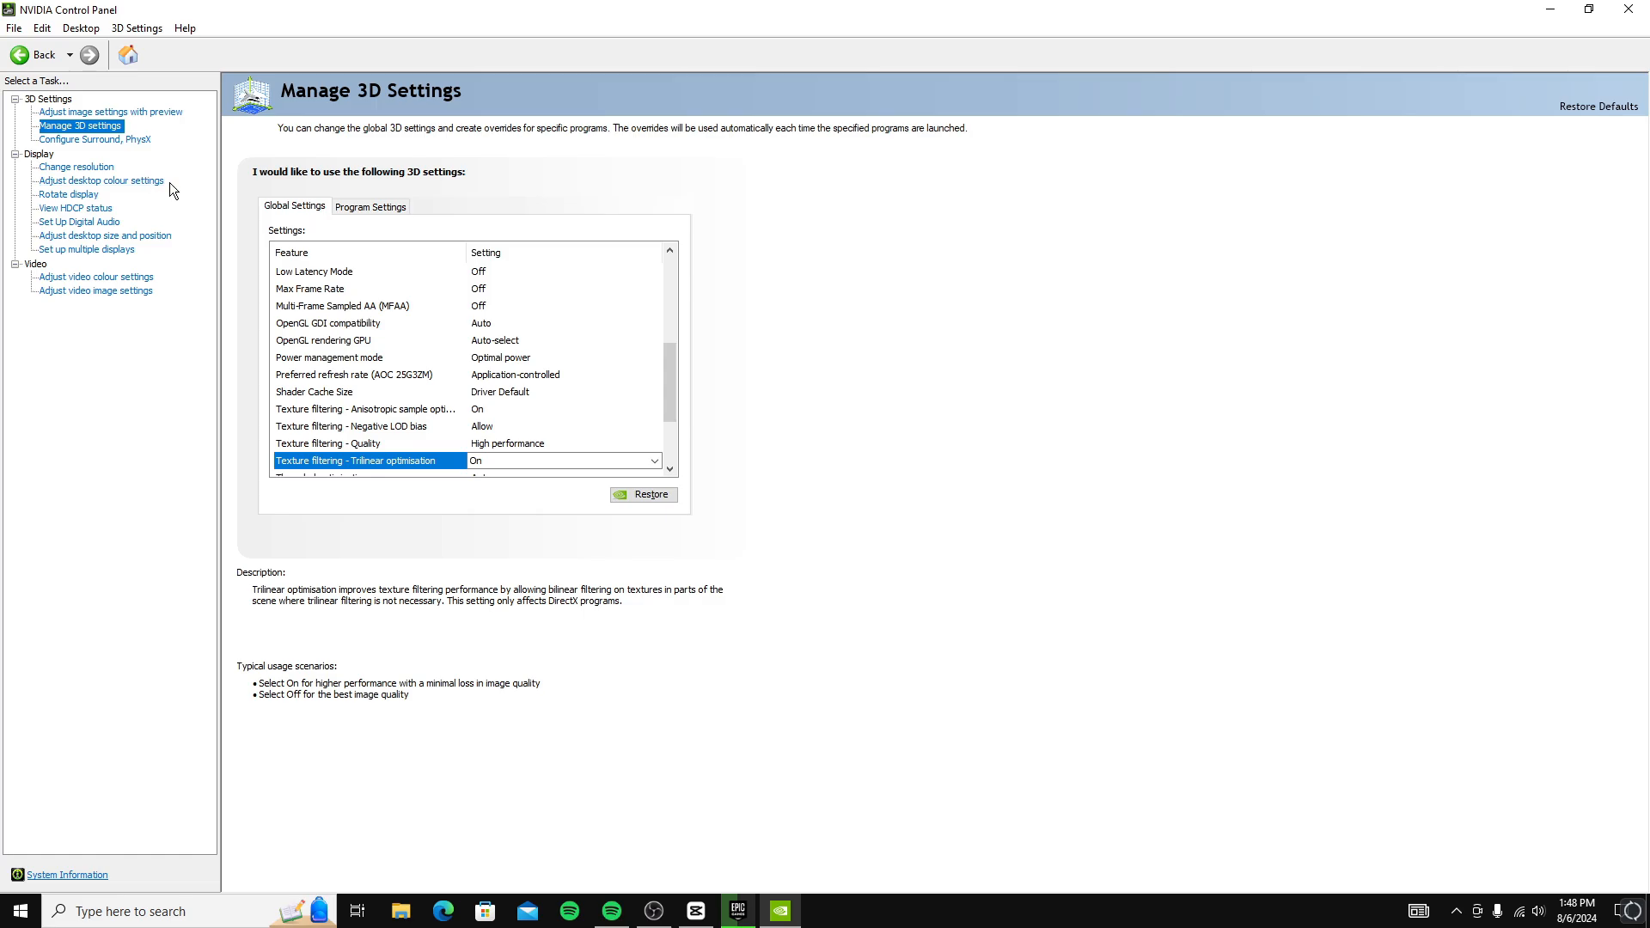
# Go to the Change Resolution page and look at the refresh rates offered for 1920 × 1080 under PC.
pyautogui.click(50, 168)
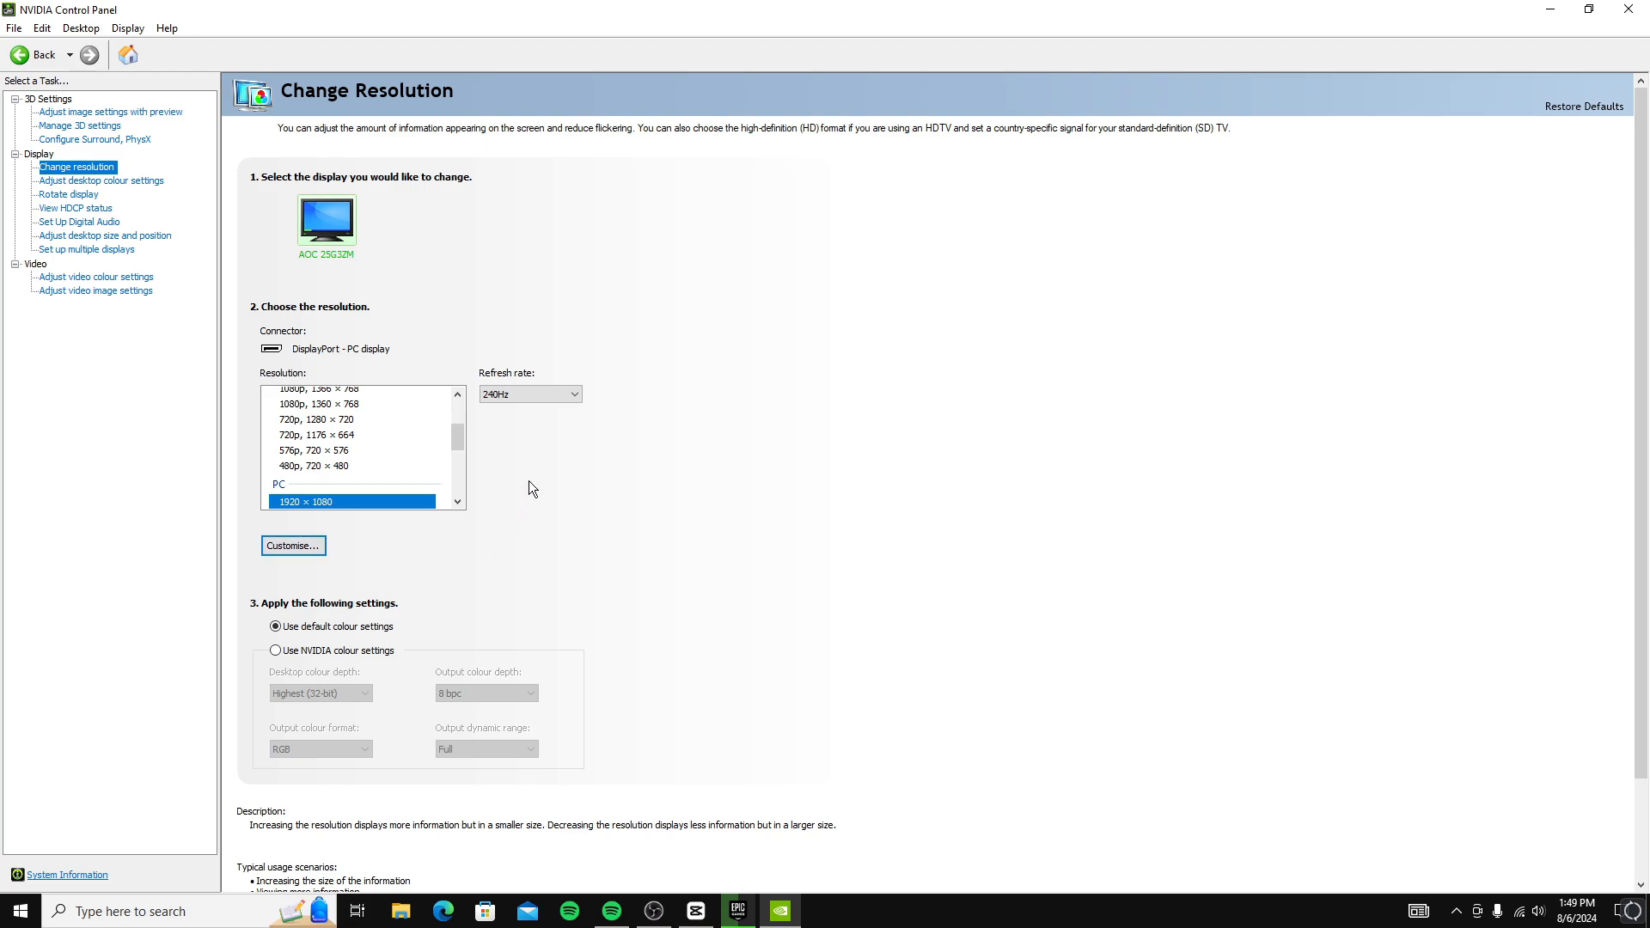
pyautogui.moveTo(459, 425); pyautogui.dragTo(459, 442)
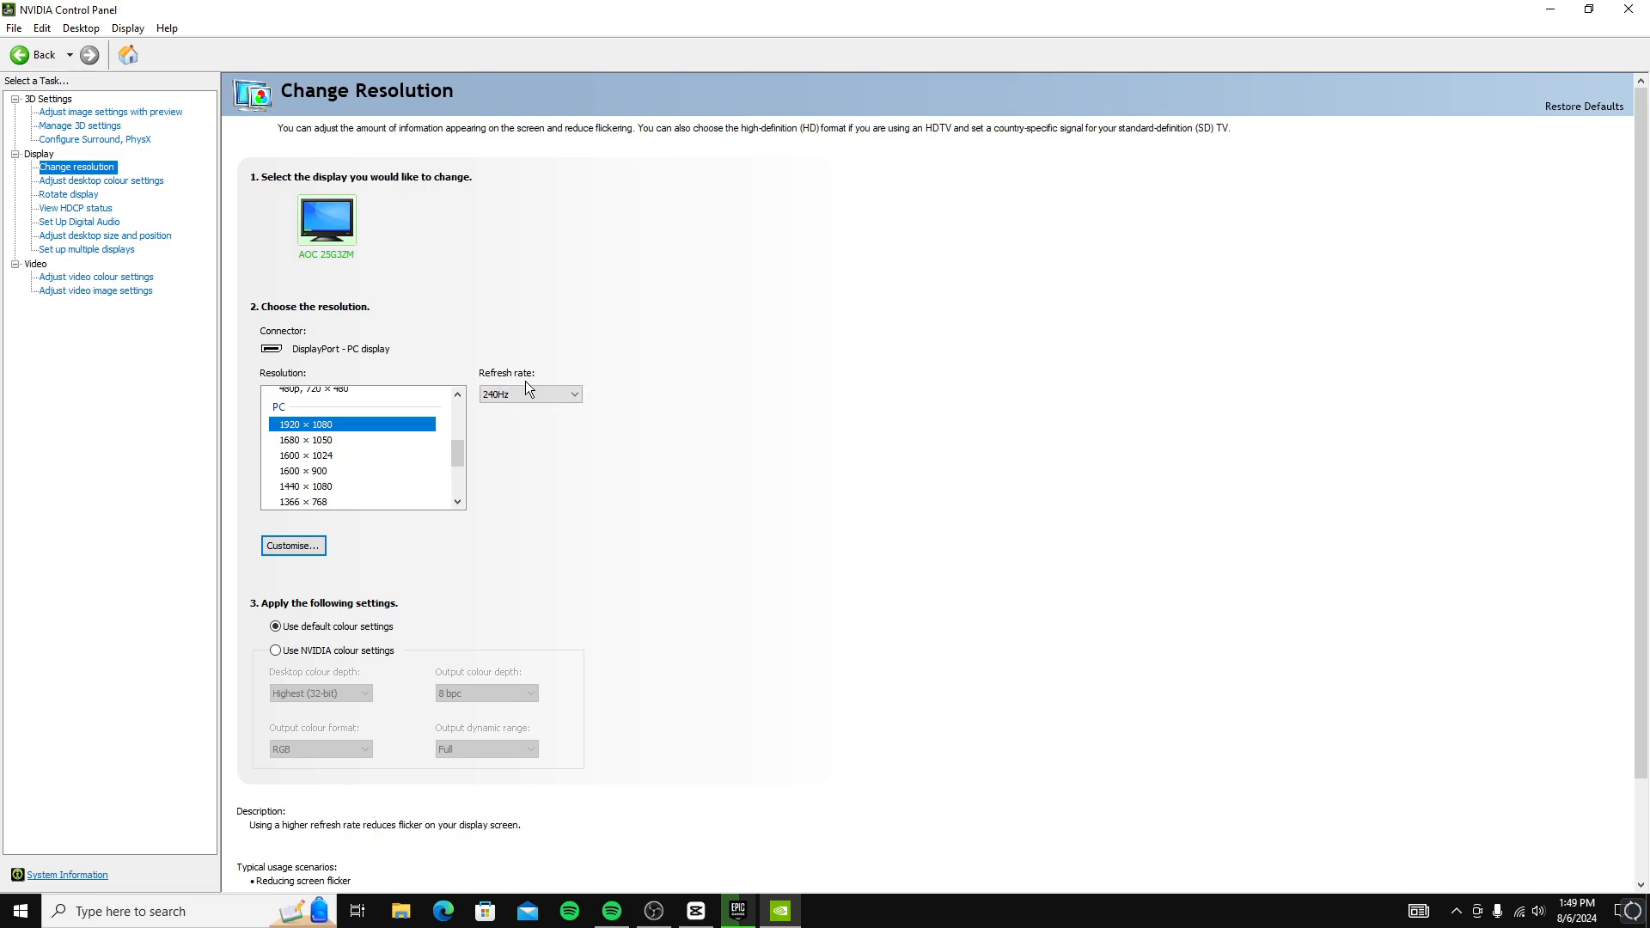
pyautogui.click(495, 393)
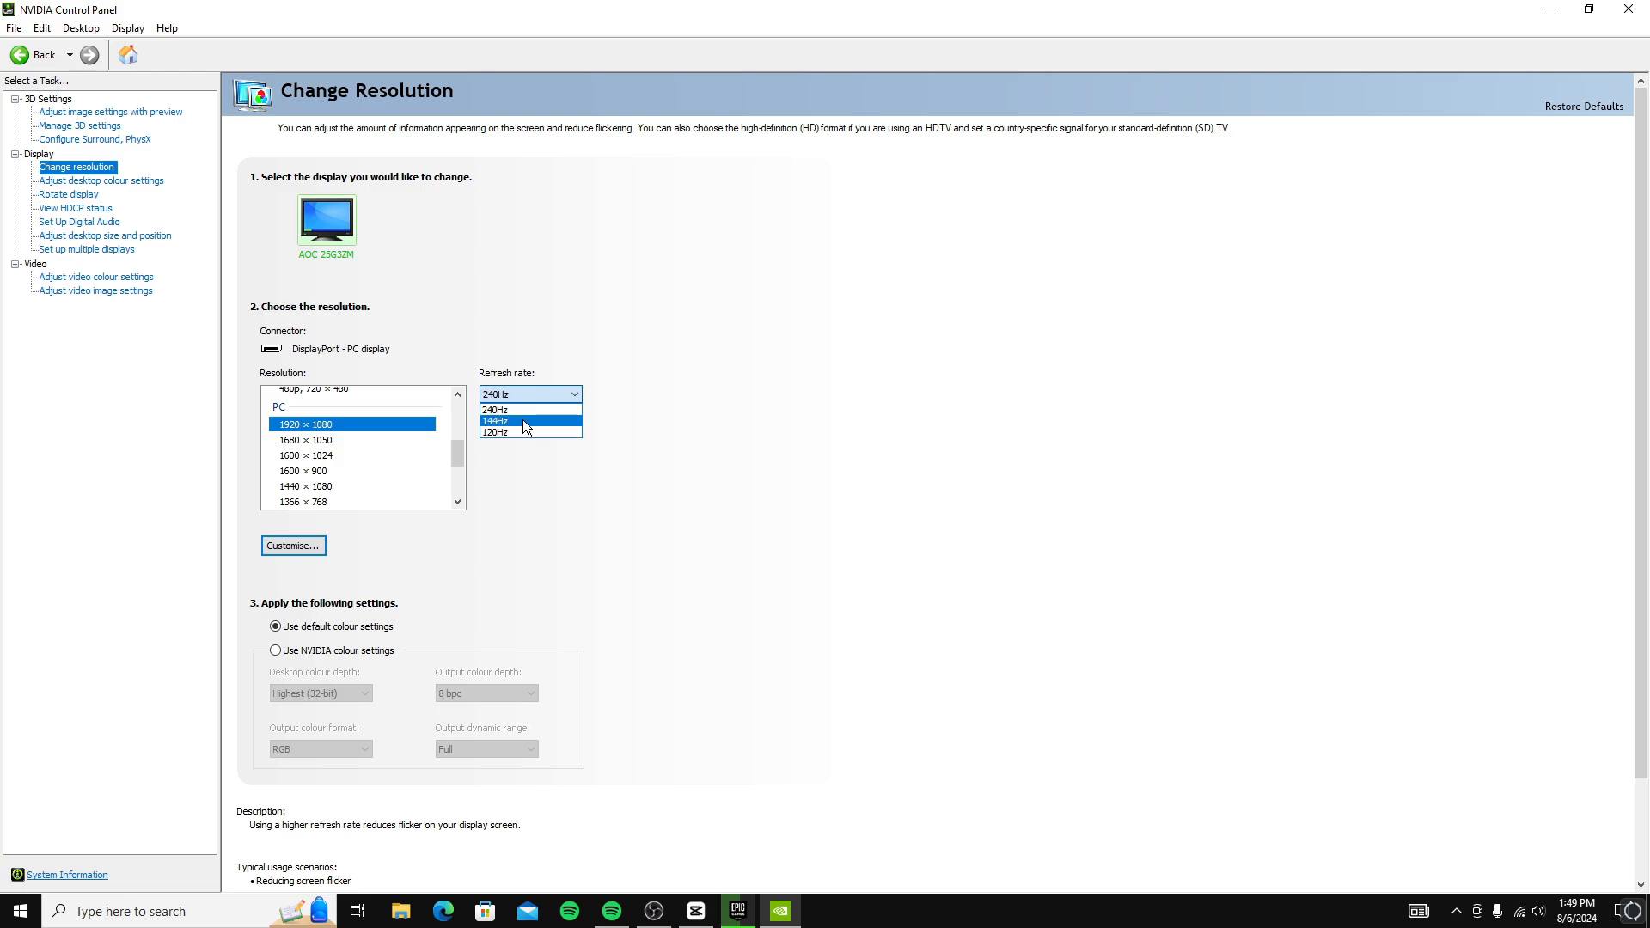
pyautogui.click(534, 395)
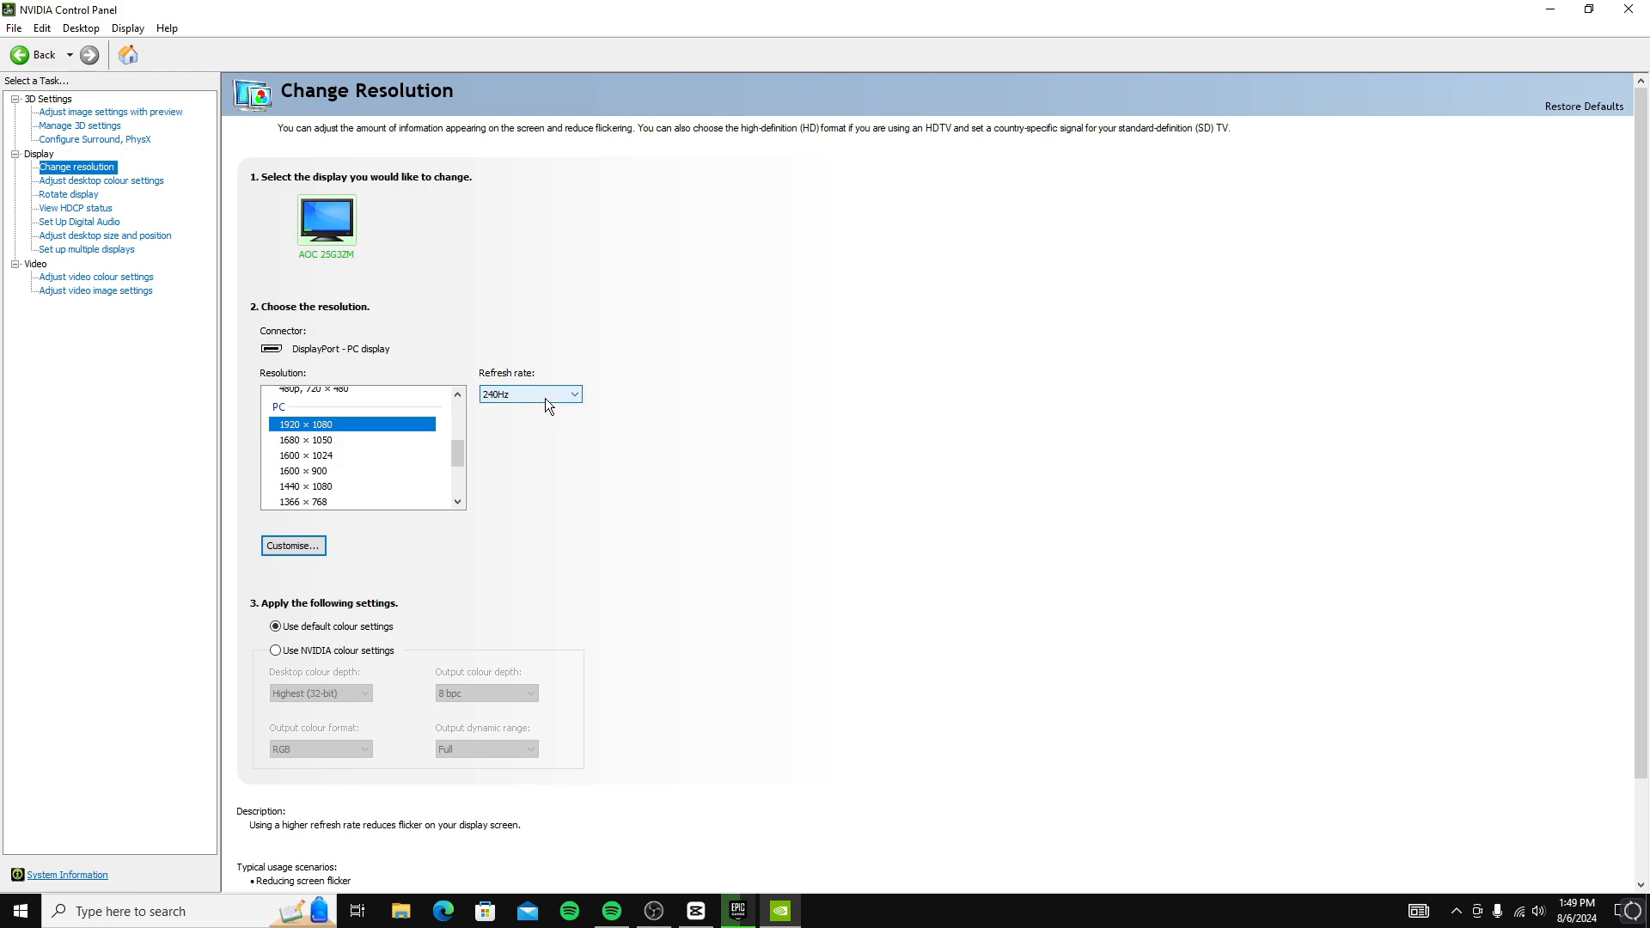
pyautogui.click(551, 397)
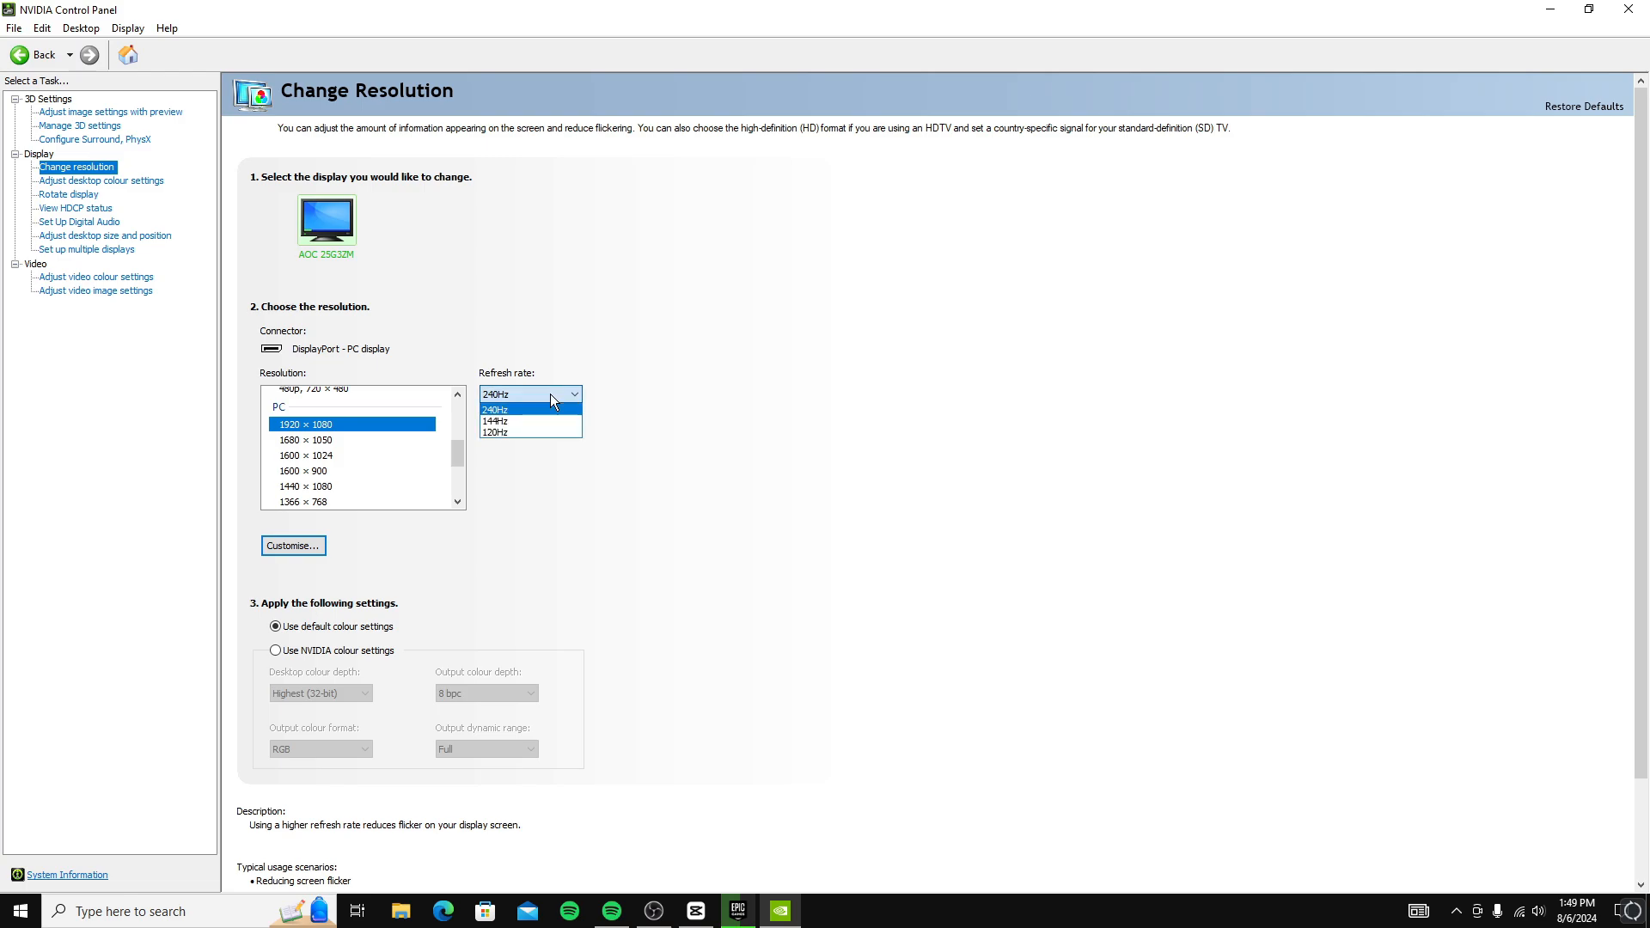
# Try the 144Hz refresh rate for the 1920 × 1080 resolution.
pyautogui.click(523, 418)
pyautogui.click(528, 396)
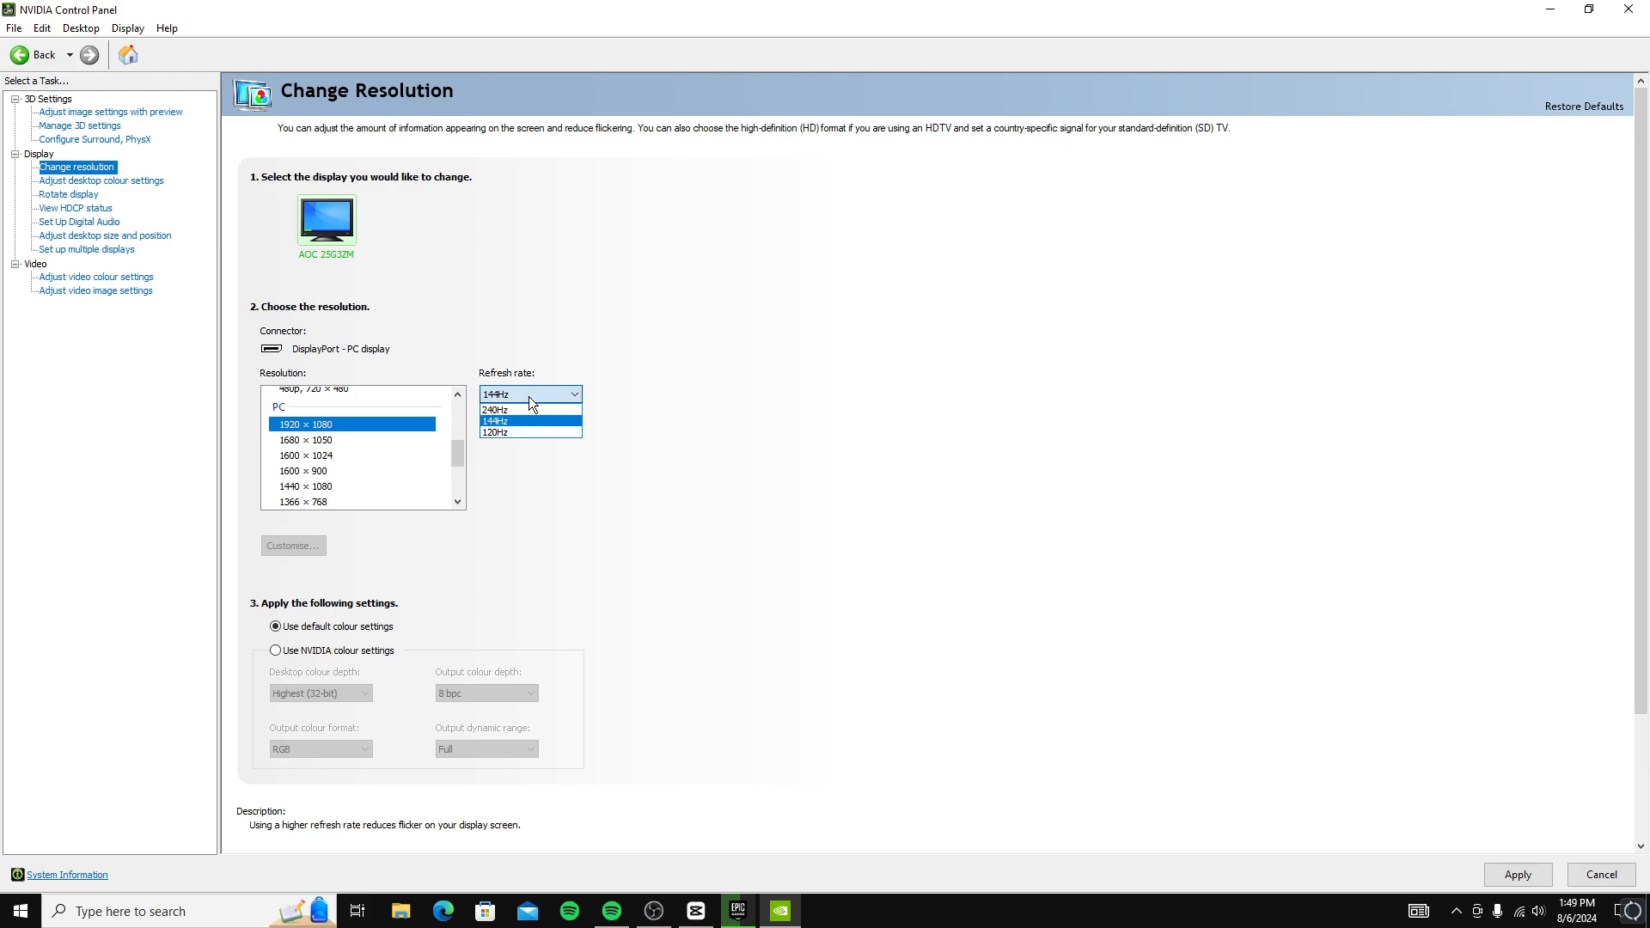
pyautogui.click(523, 419)
# Set the display's refresh rate to 240Hz and apply the change.
pyautogui.click(552, 396)
pyautogui.click(539, 409)
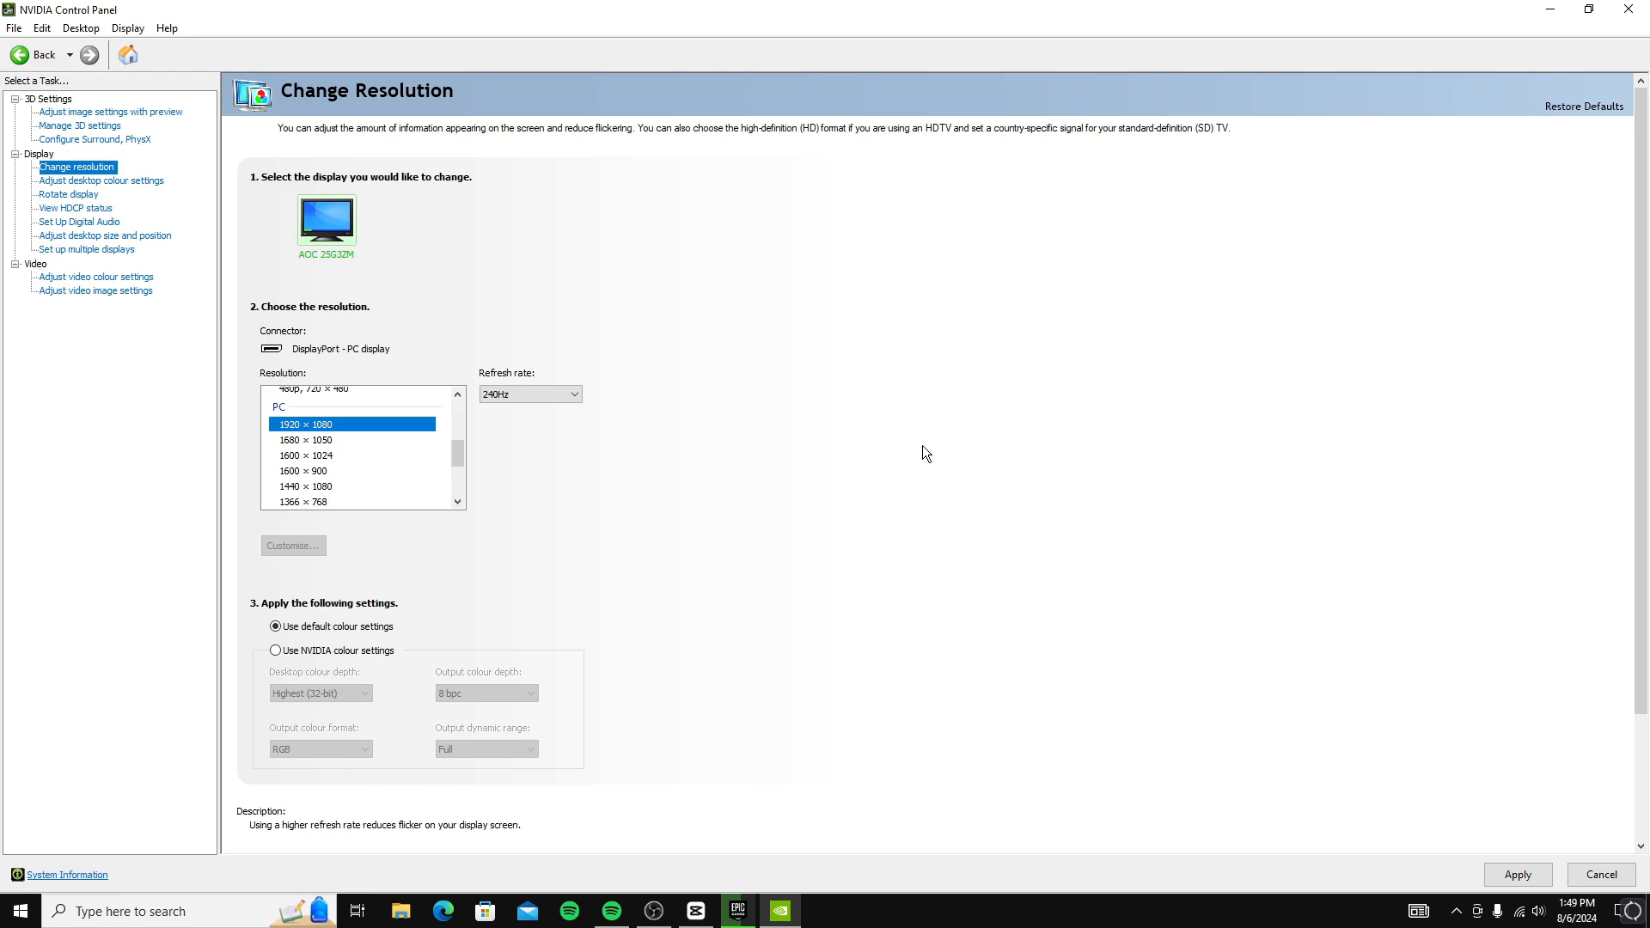
pyautogui.click(1511, 873)
pyautogui.click(900, 487)
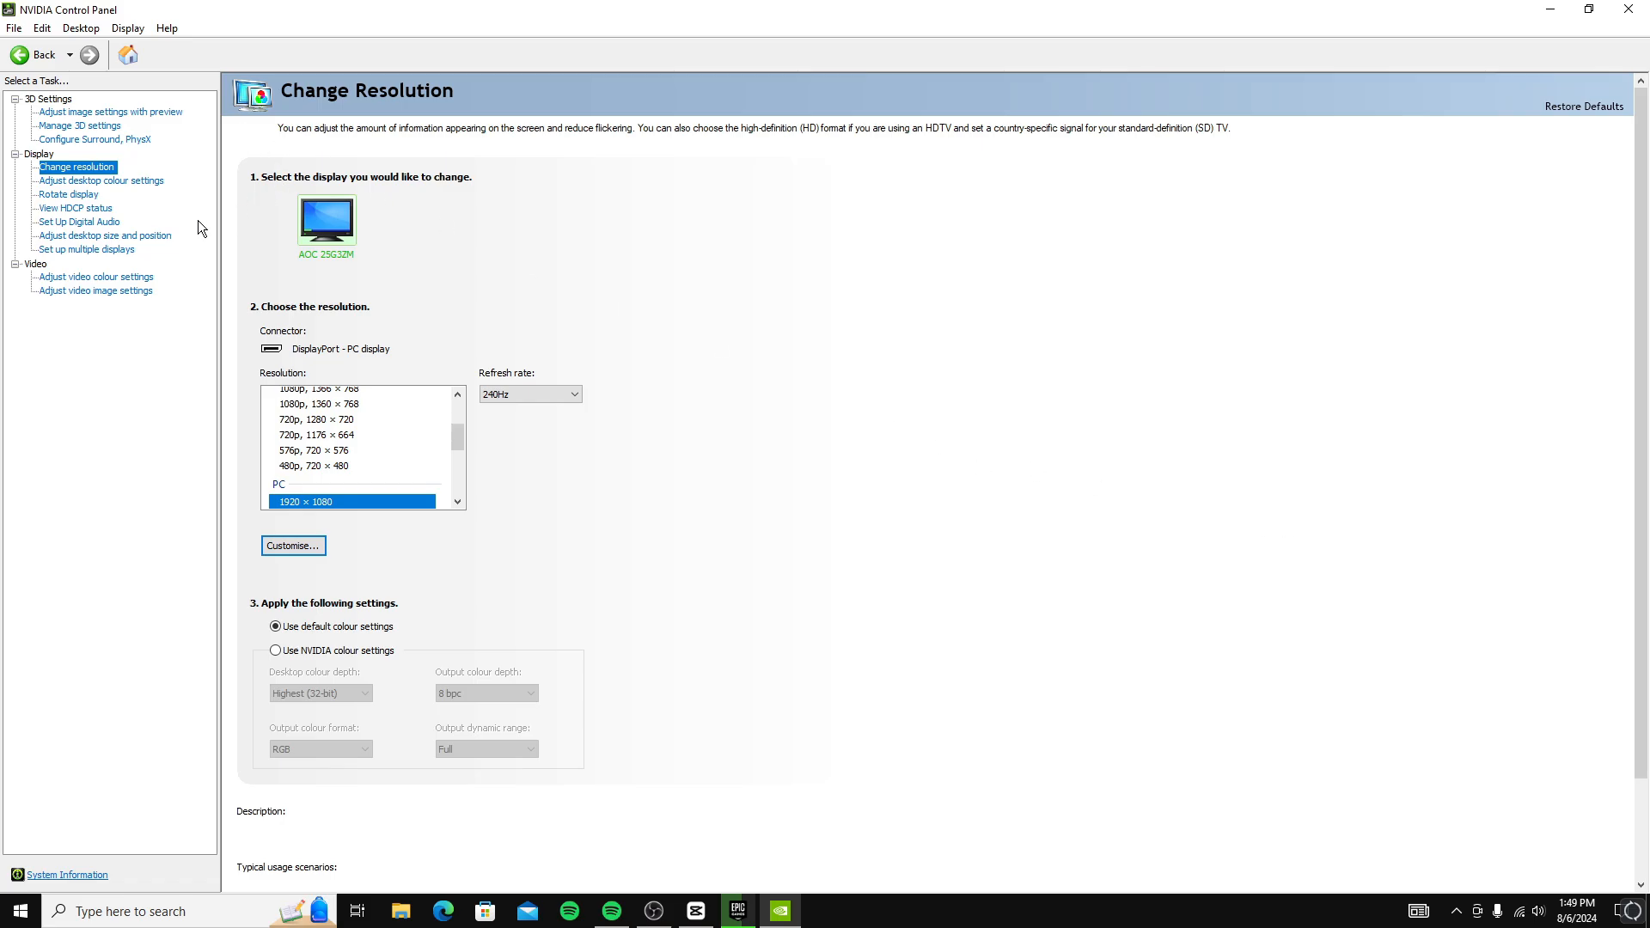
# In the desktop size and position settings, perform scaling on Display and choose 240Hz as the preview refresh rate.
pyautogui.click(129, 236)
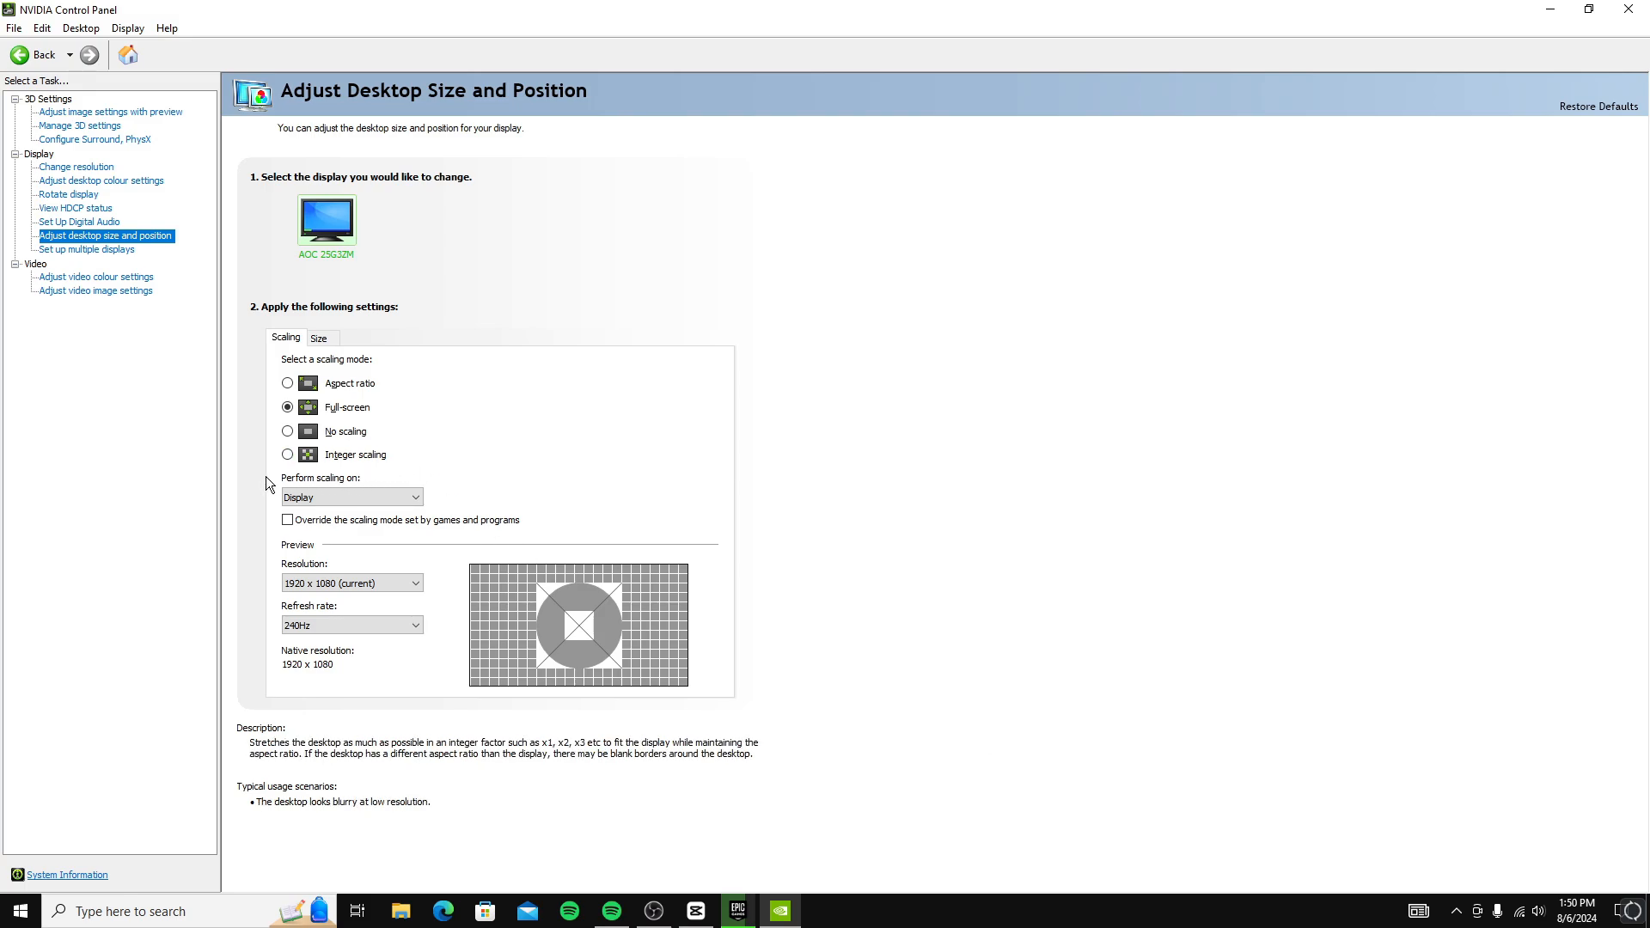
pyautogui.click(360, 497)
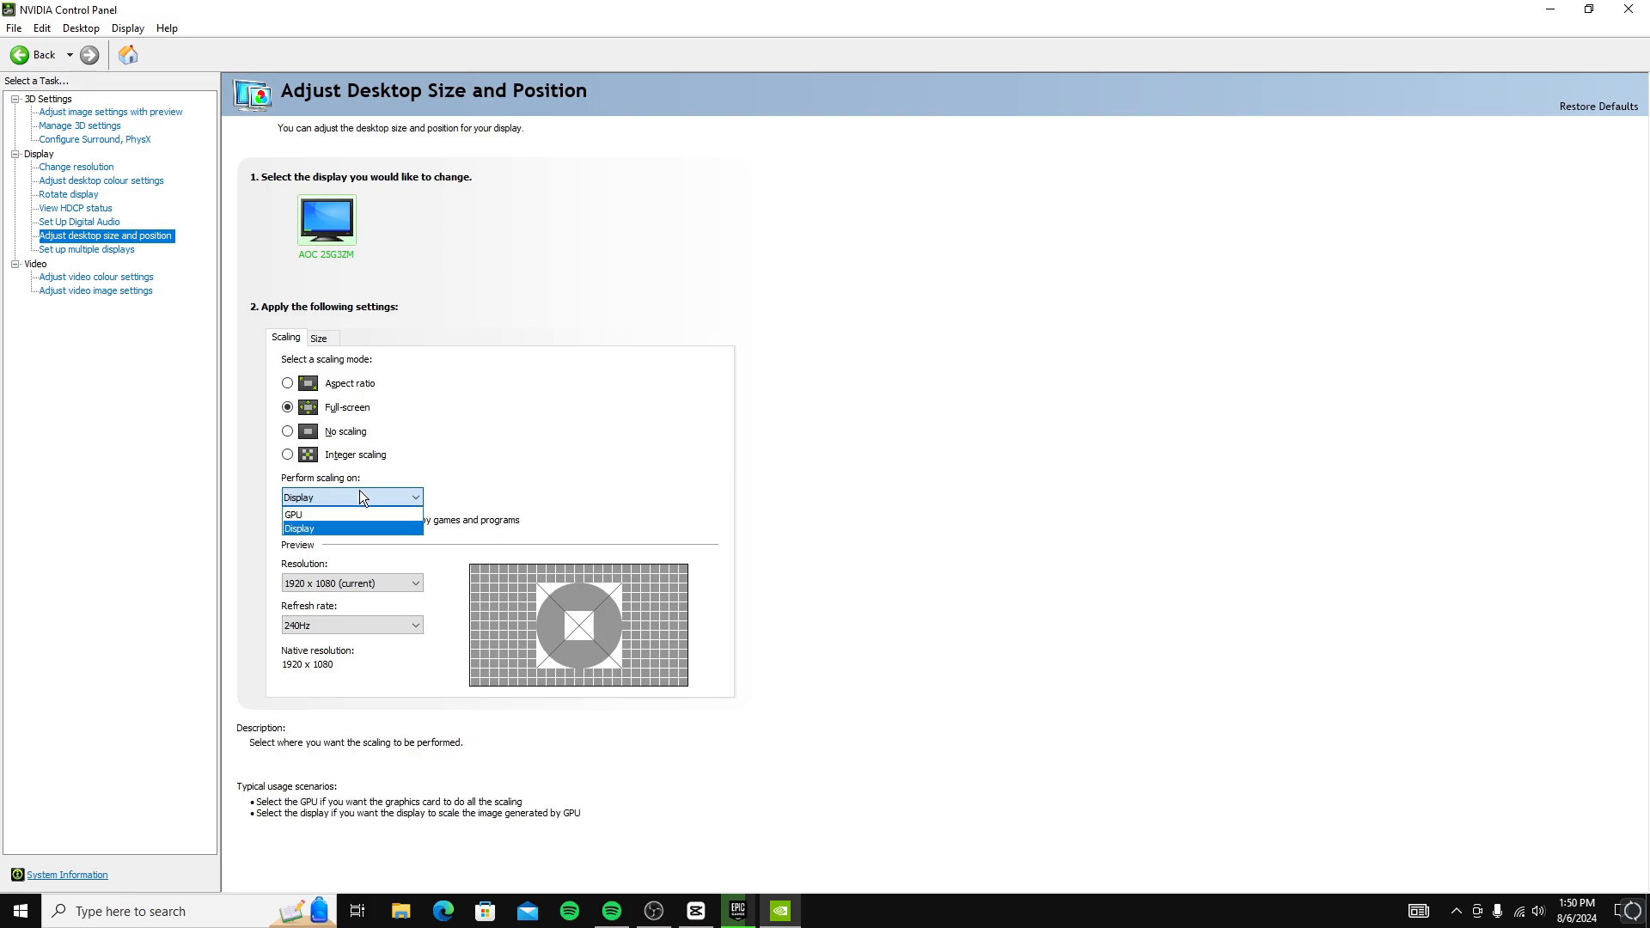
pyautogui.click(391, 530)
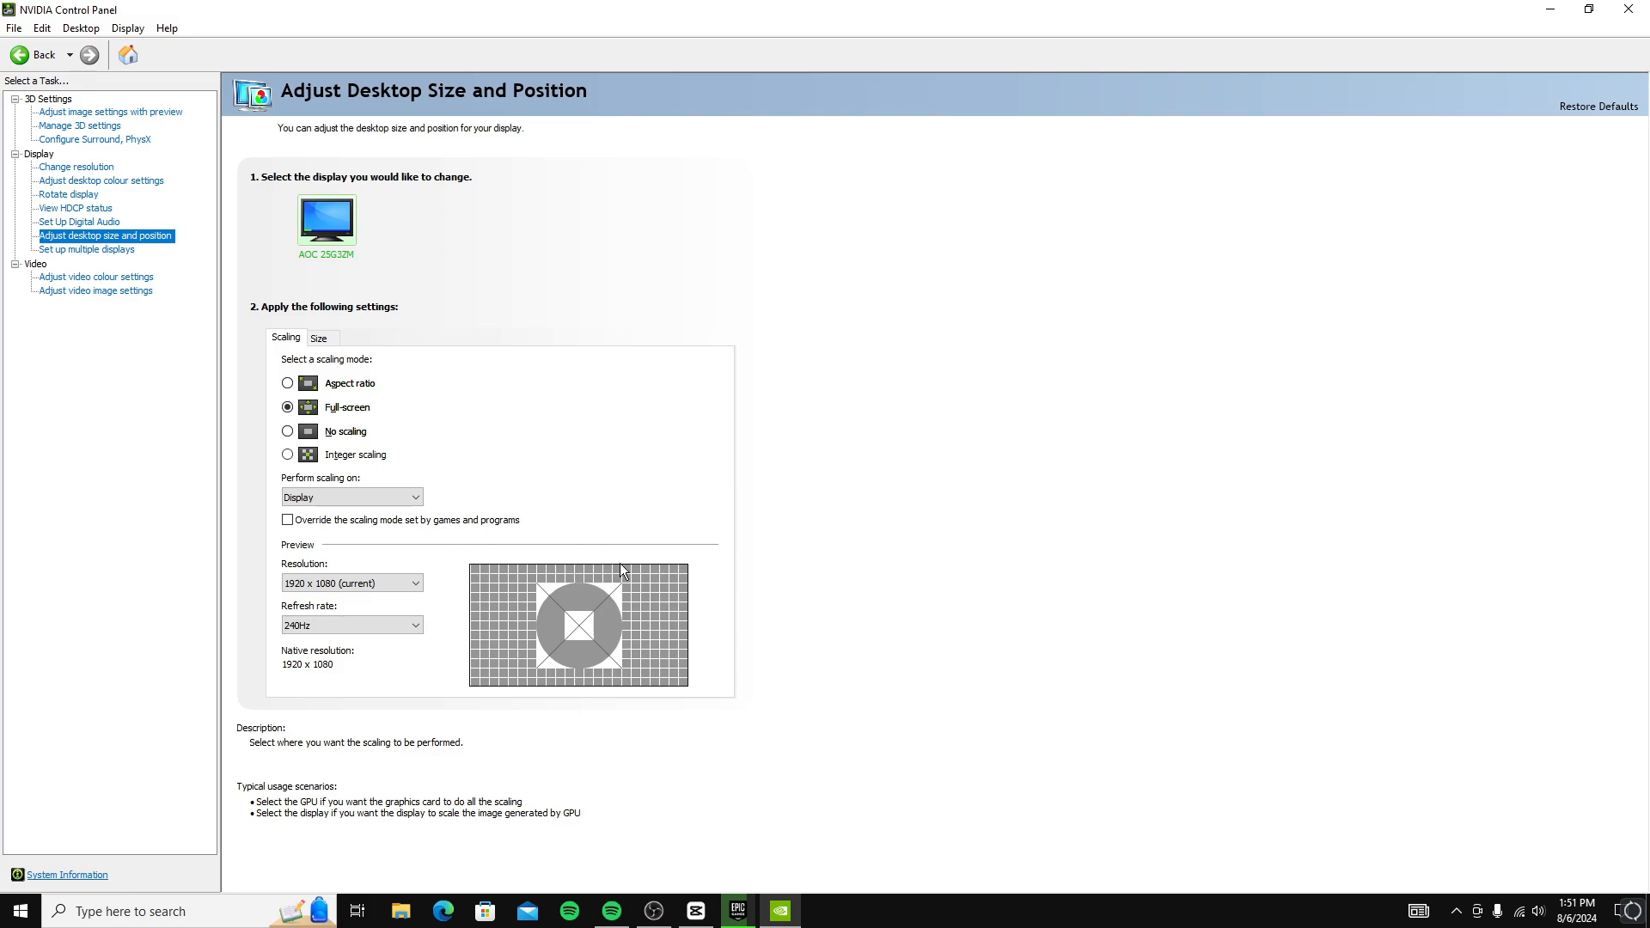
pyautogui.click(327, 626)
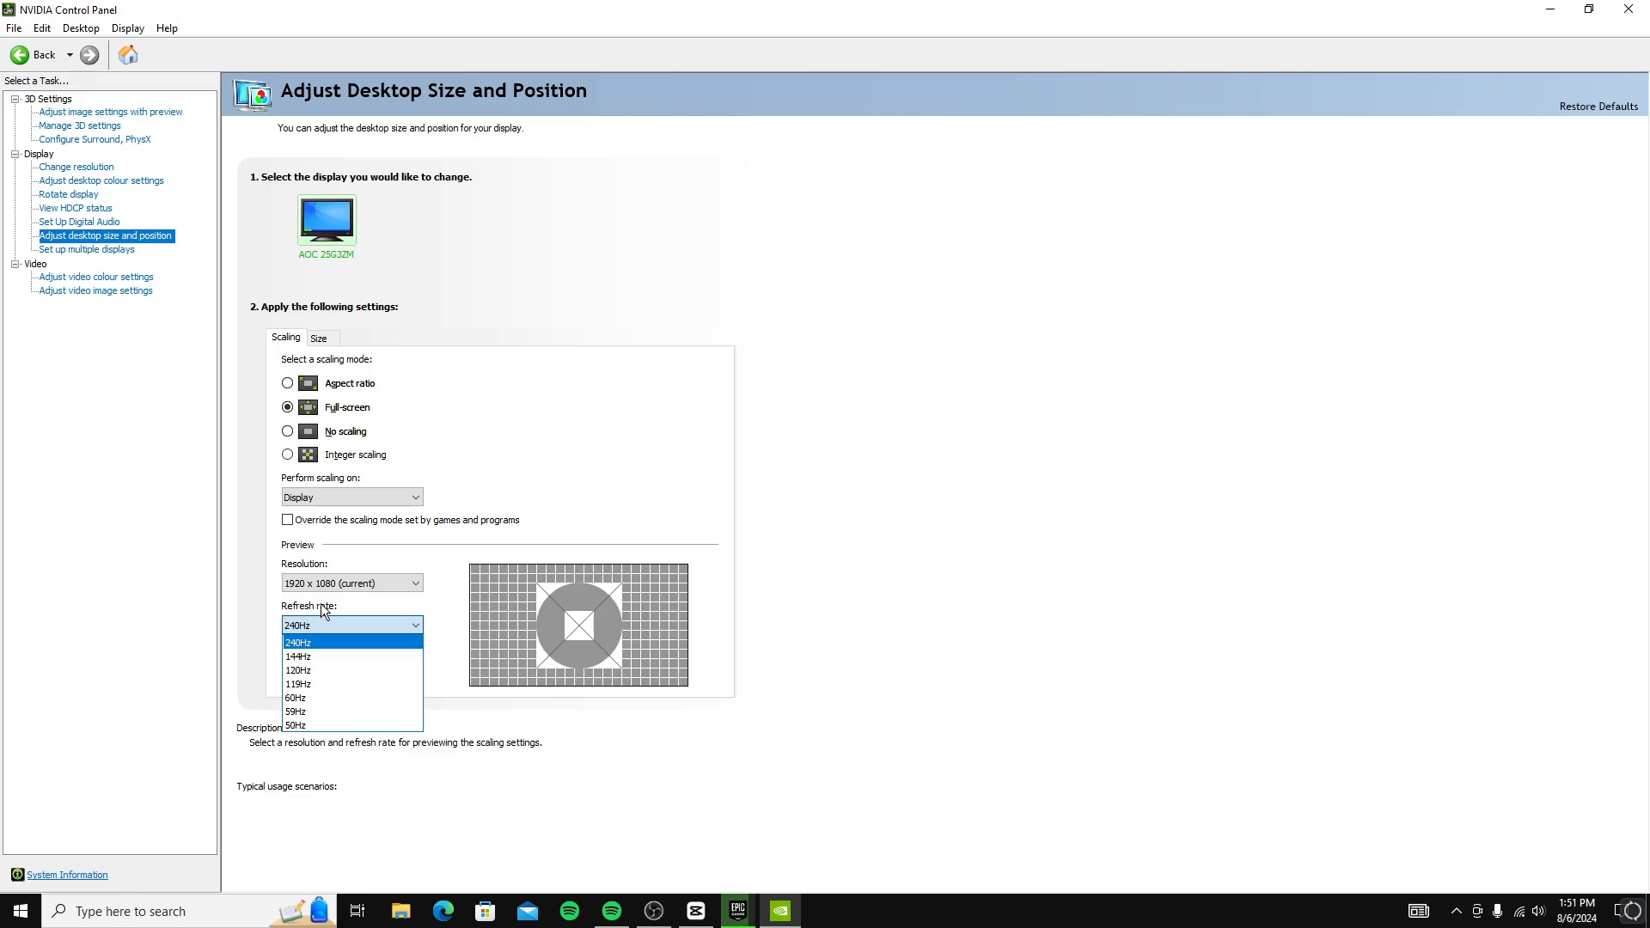
pyautogui.click(306, 645)
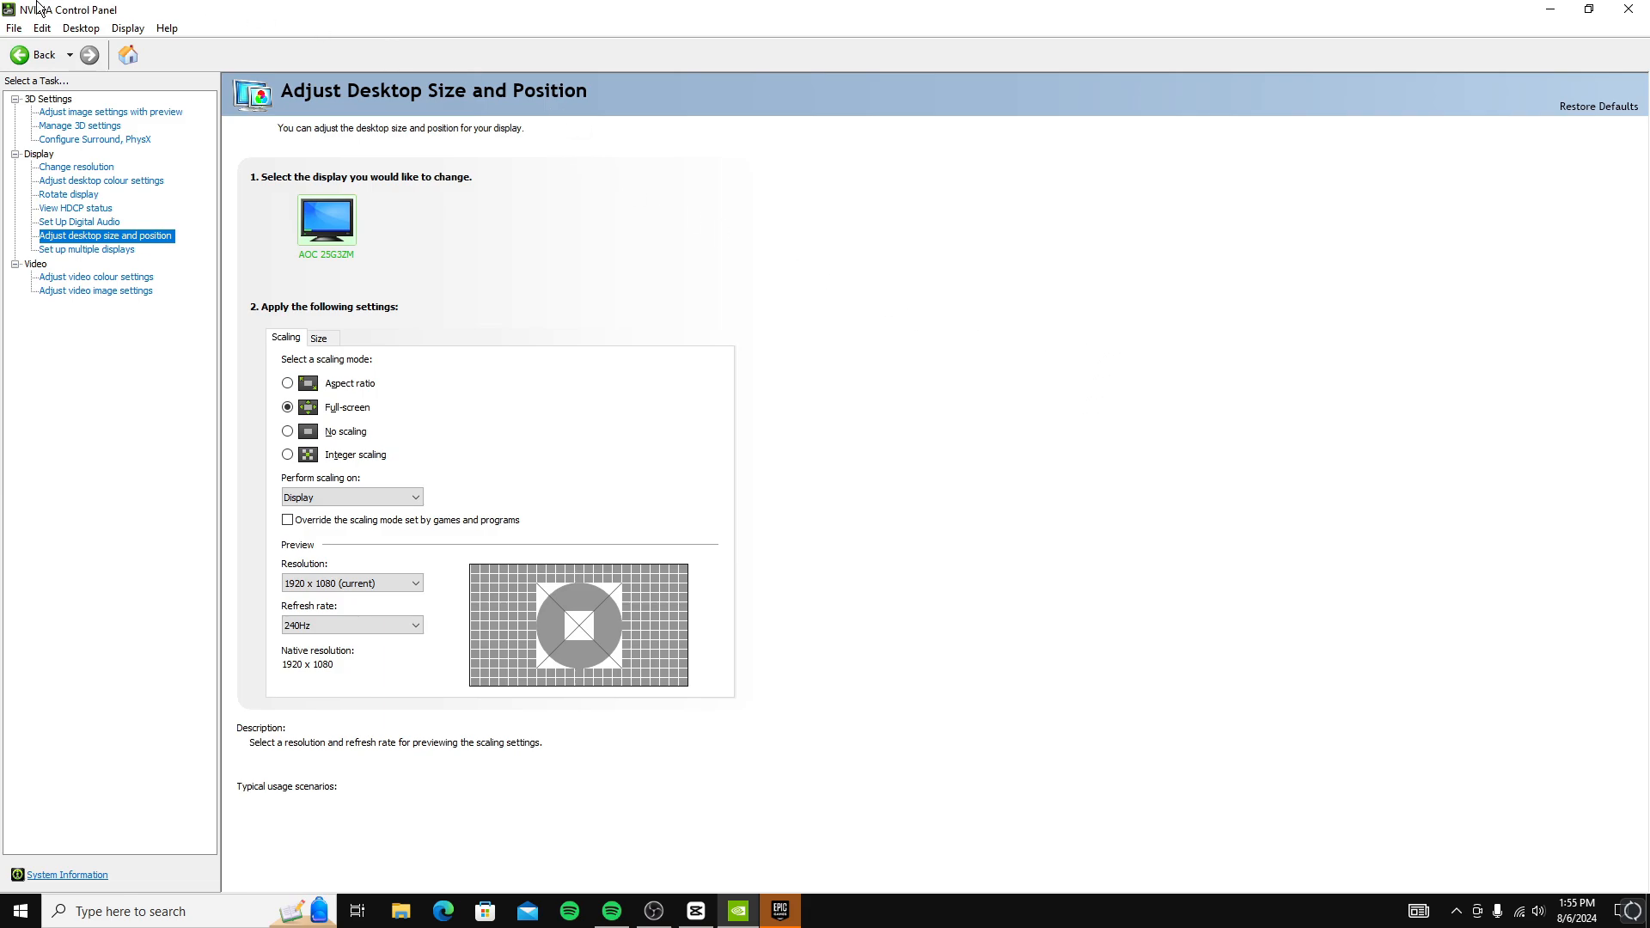
# Close NVIDIA Control Panel, then find the Windows Power & sleep settings and check the screen turn-off options.
pyautogui.click(1629, 9)
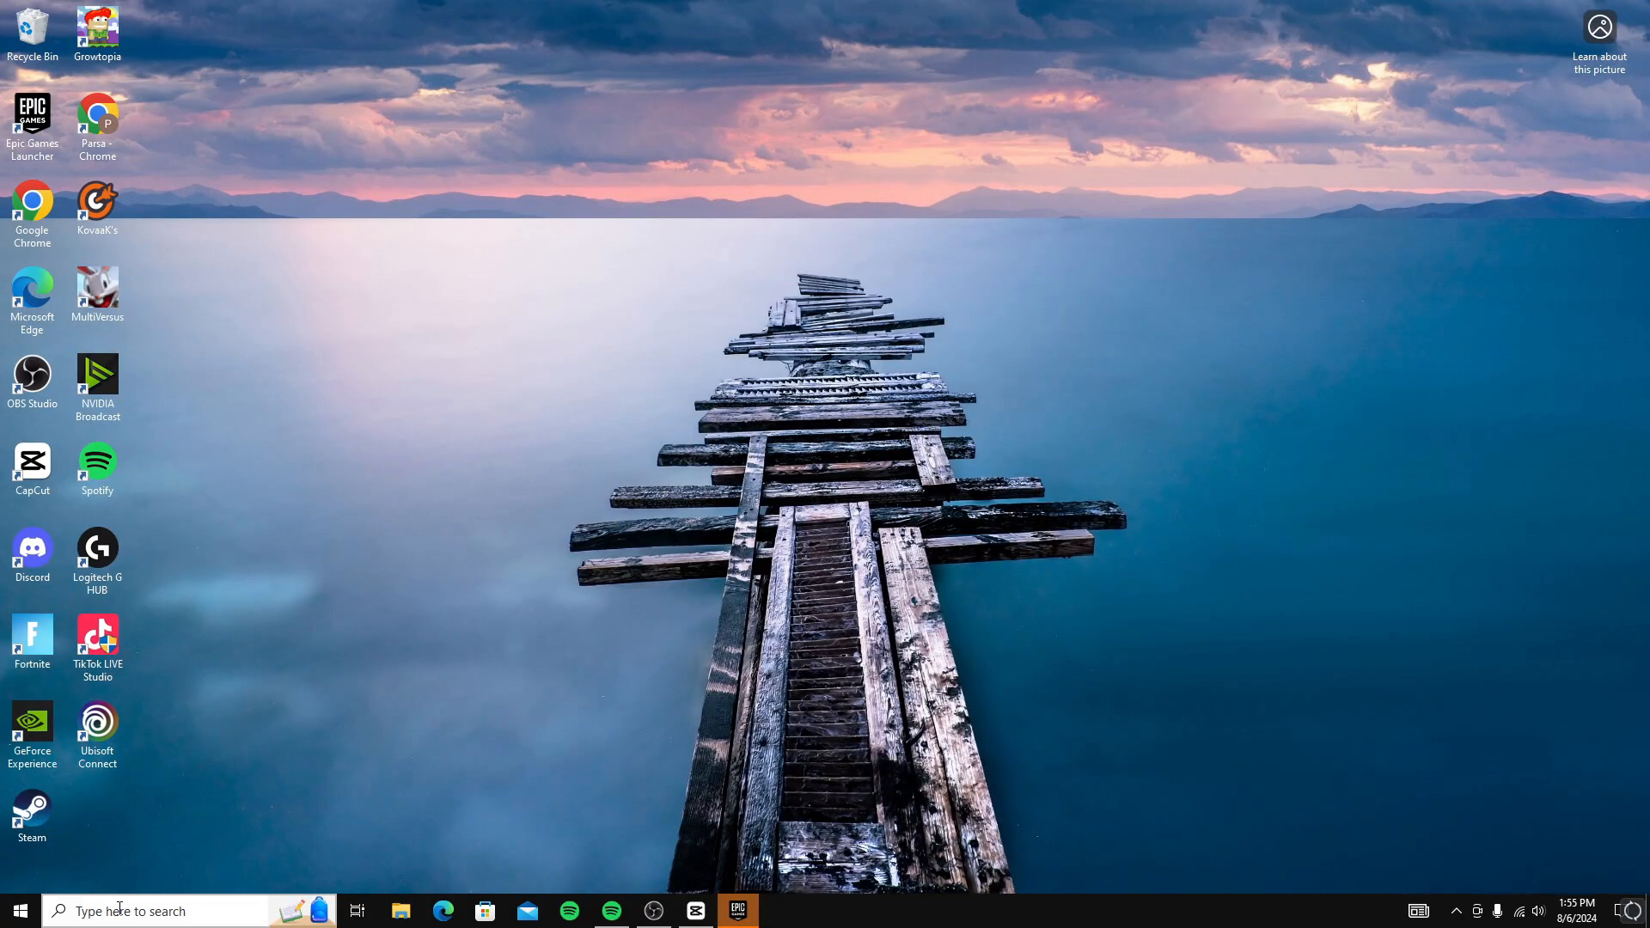
pyautogui.click(314, 915)
pyautogui.write('power')
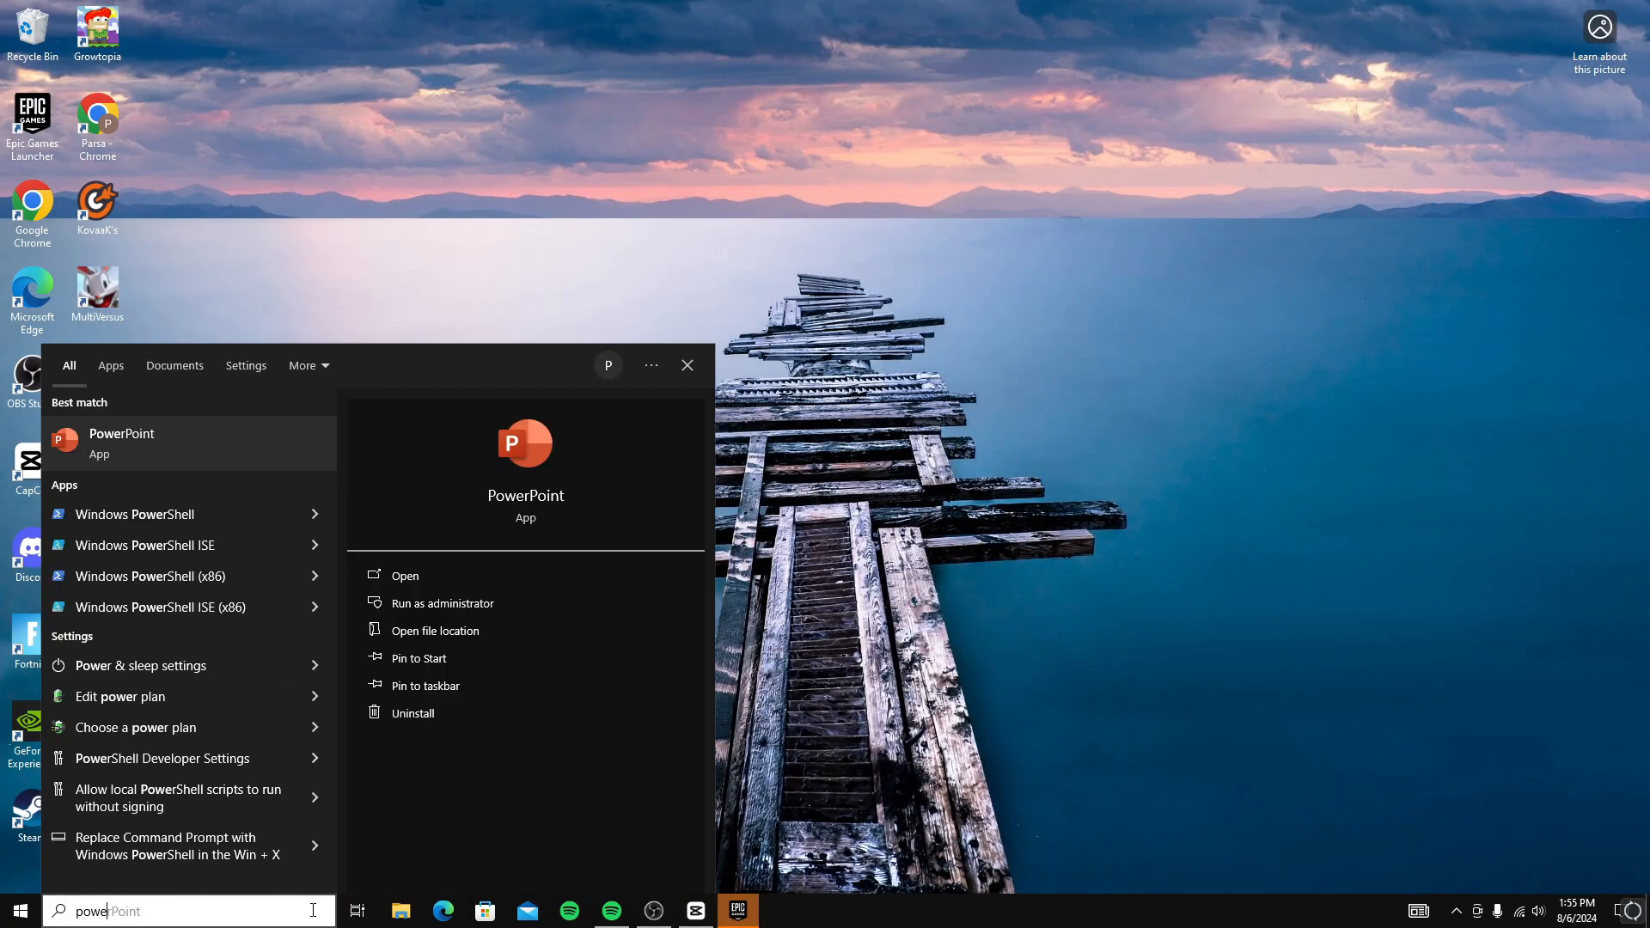
pyautogui.click(114, 666)
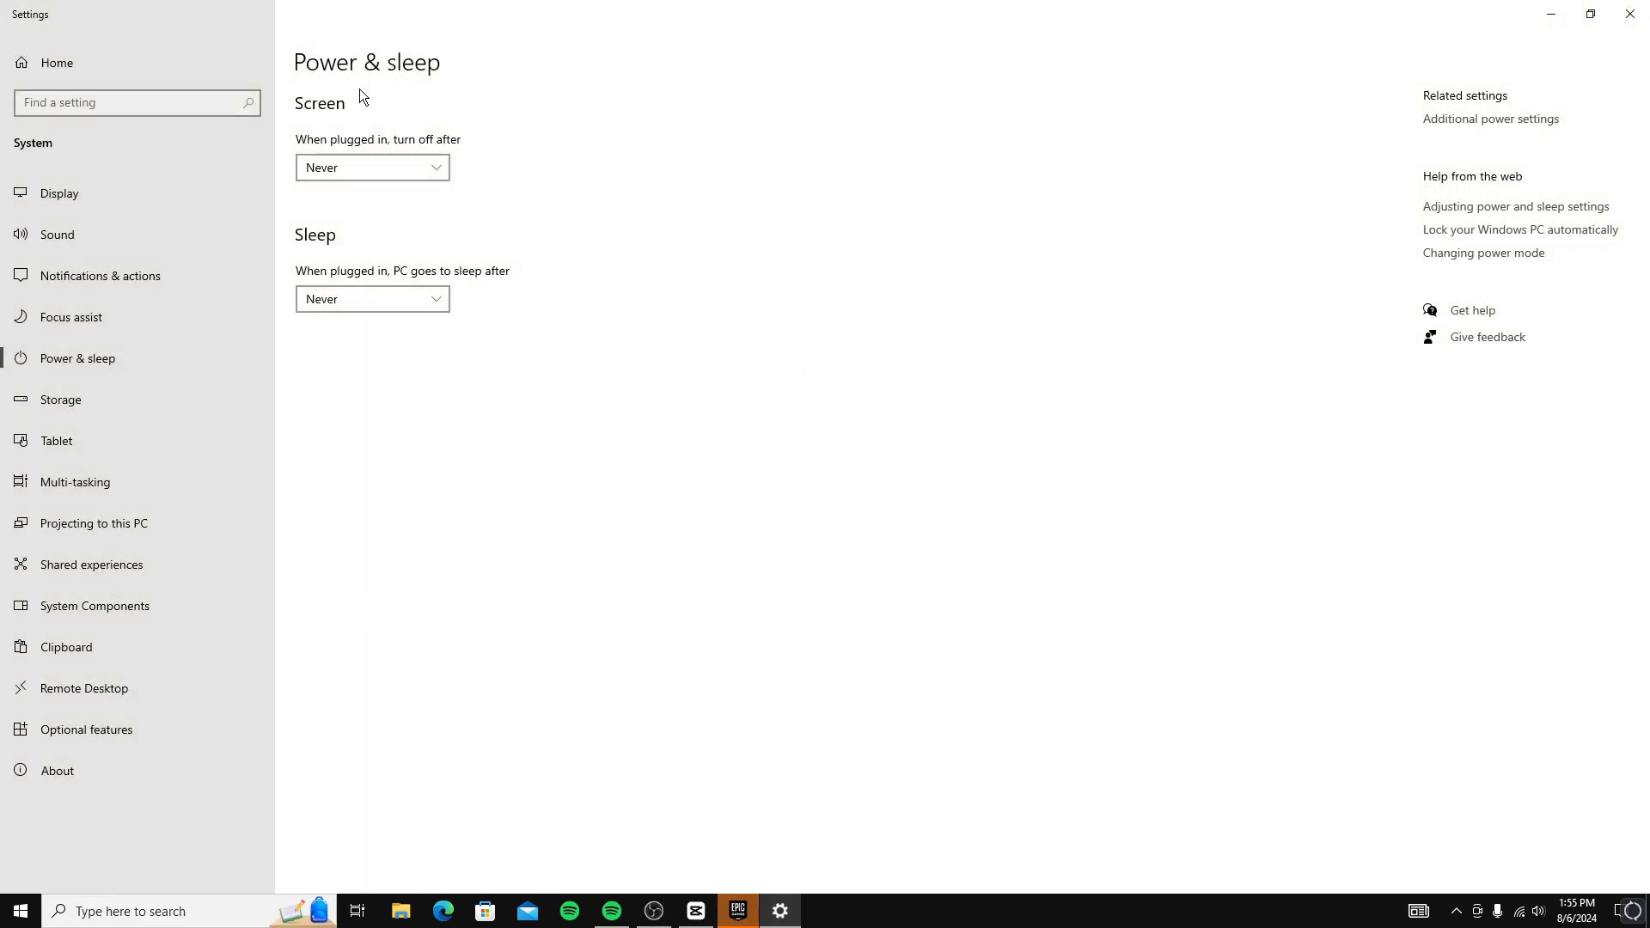
pyautogui.click(344, 169)
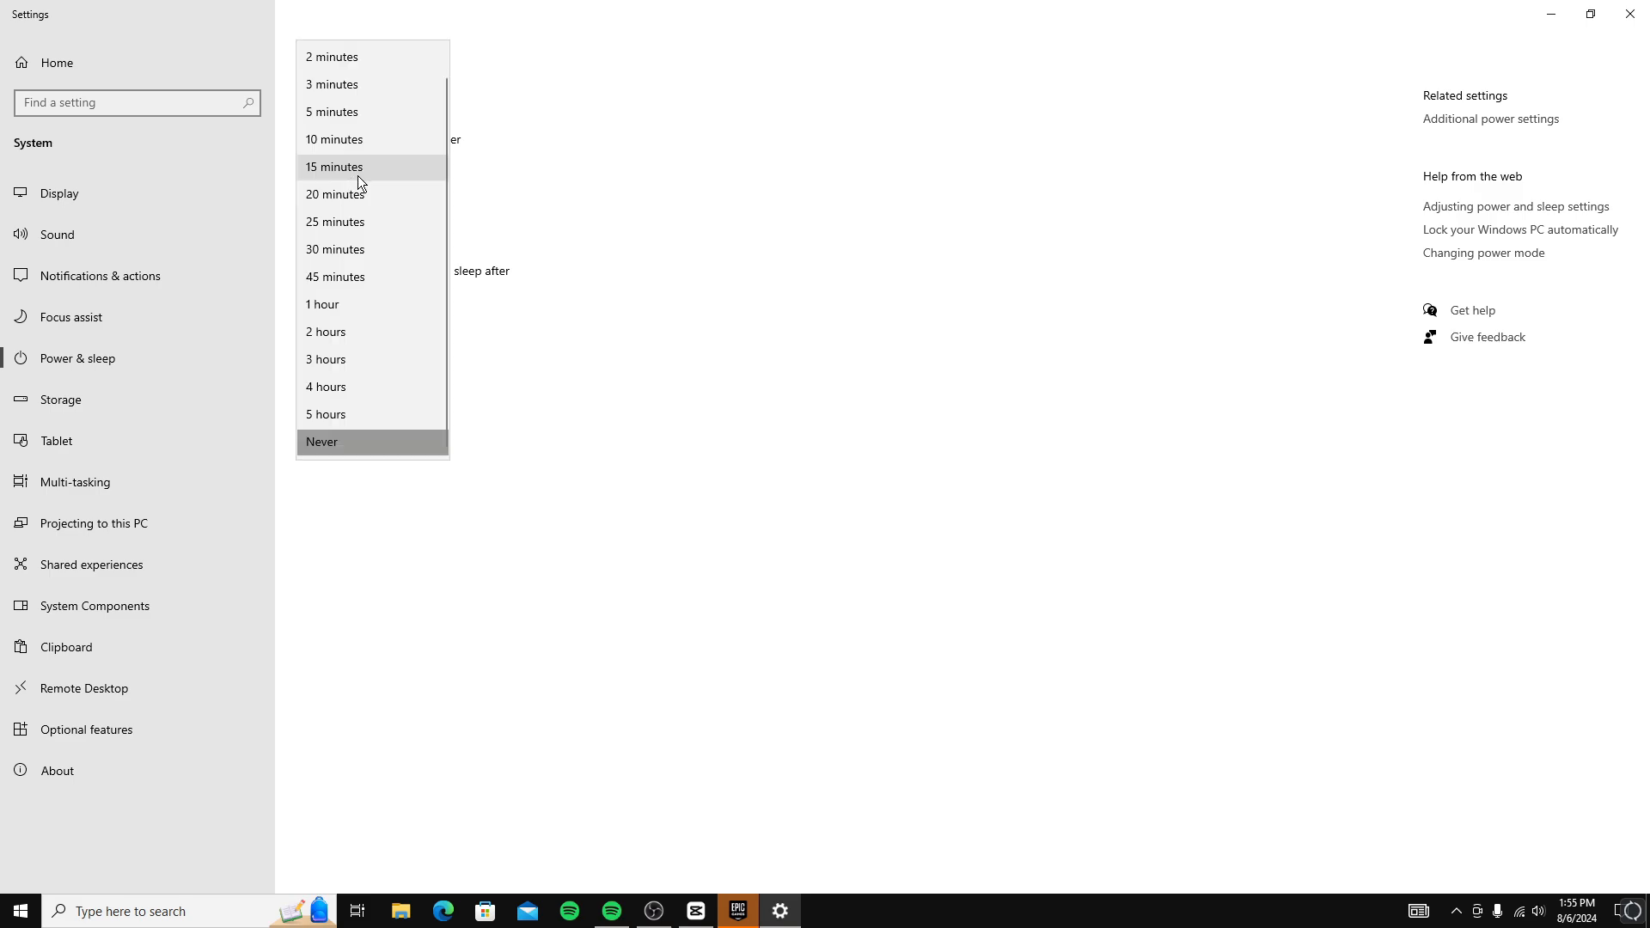
pyautogui.click(588, 216)
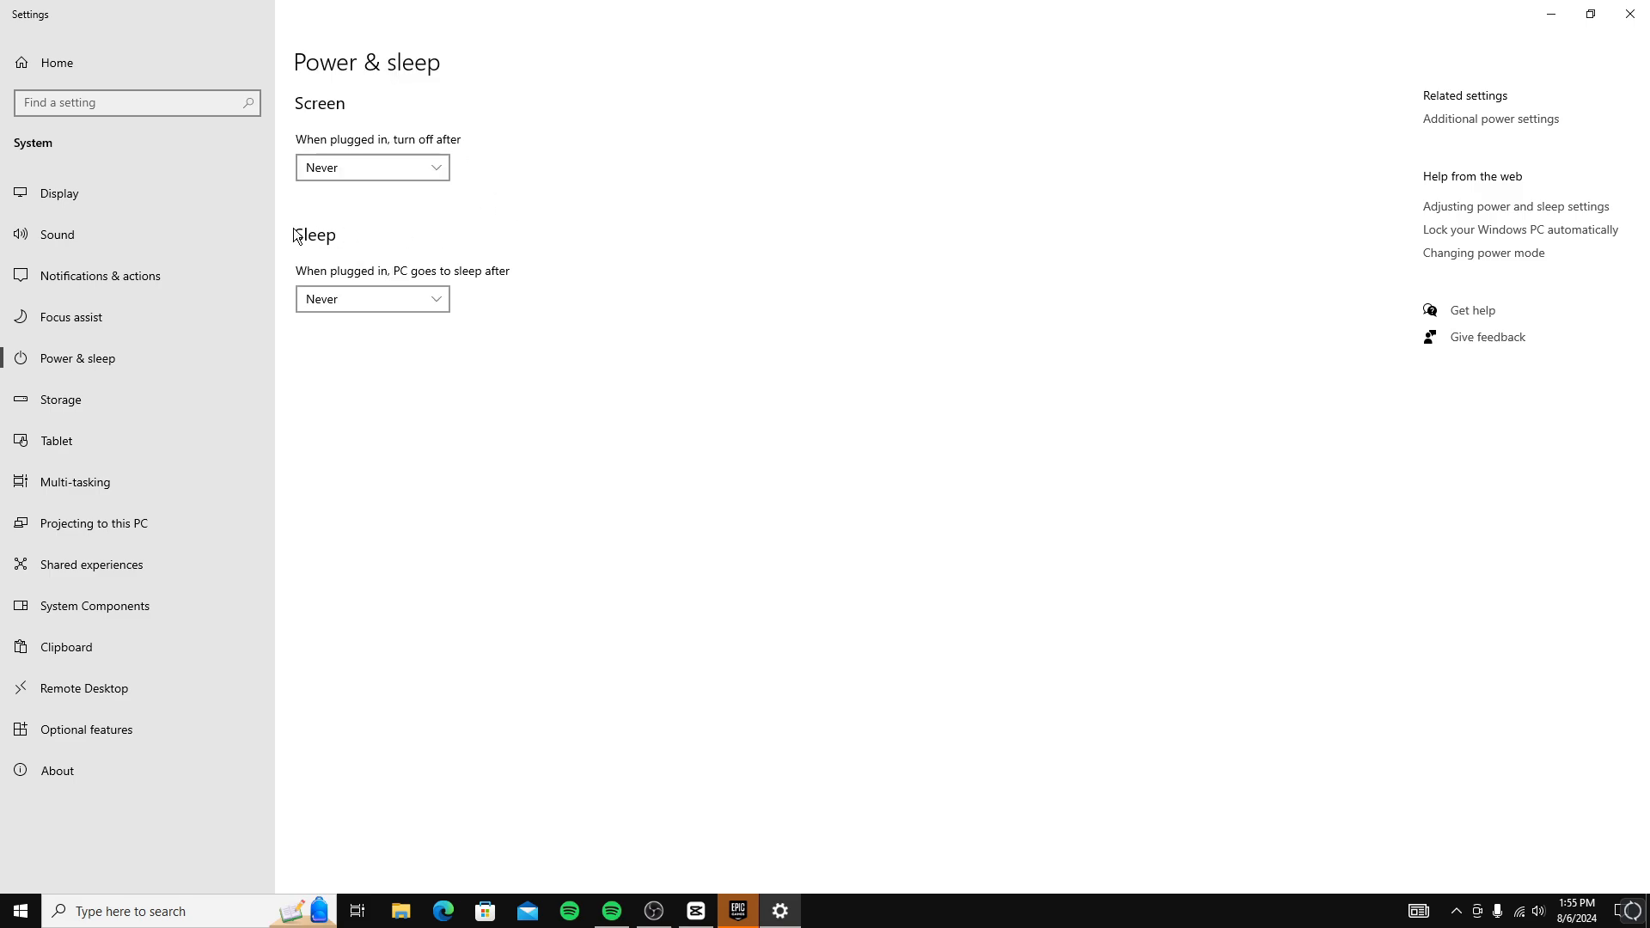
# Set the plugged-in sleep timeout to Never and open the High performance plan's settings from the additional power settings.
pyautogui.click(374, 306)
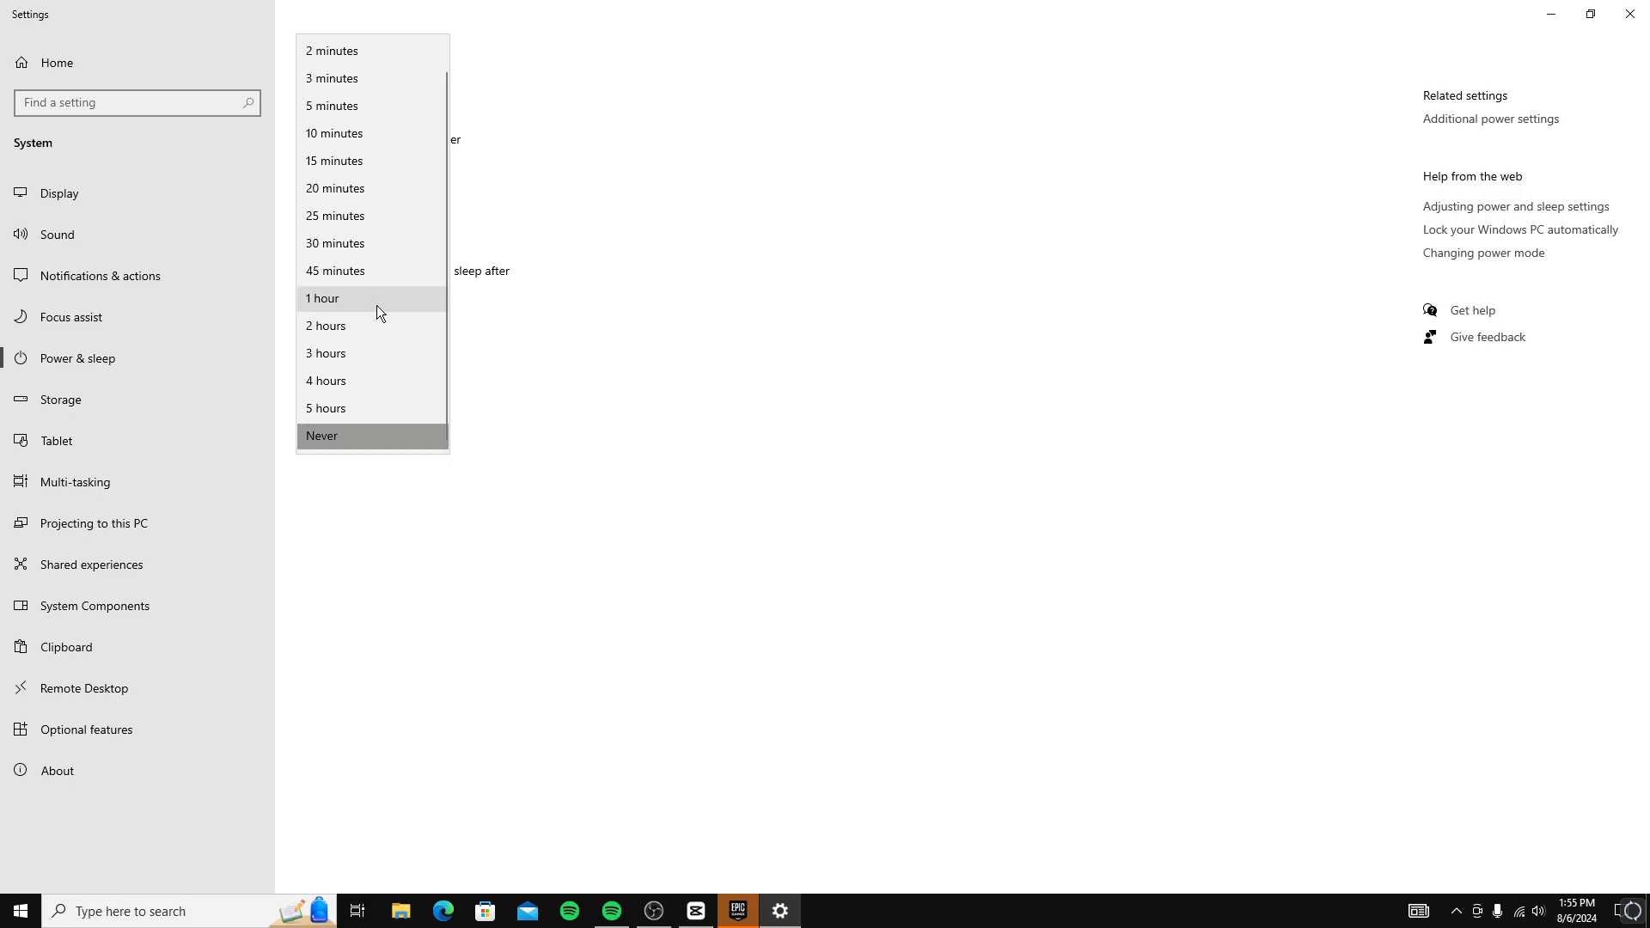
pyautogui.click(384, 434)
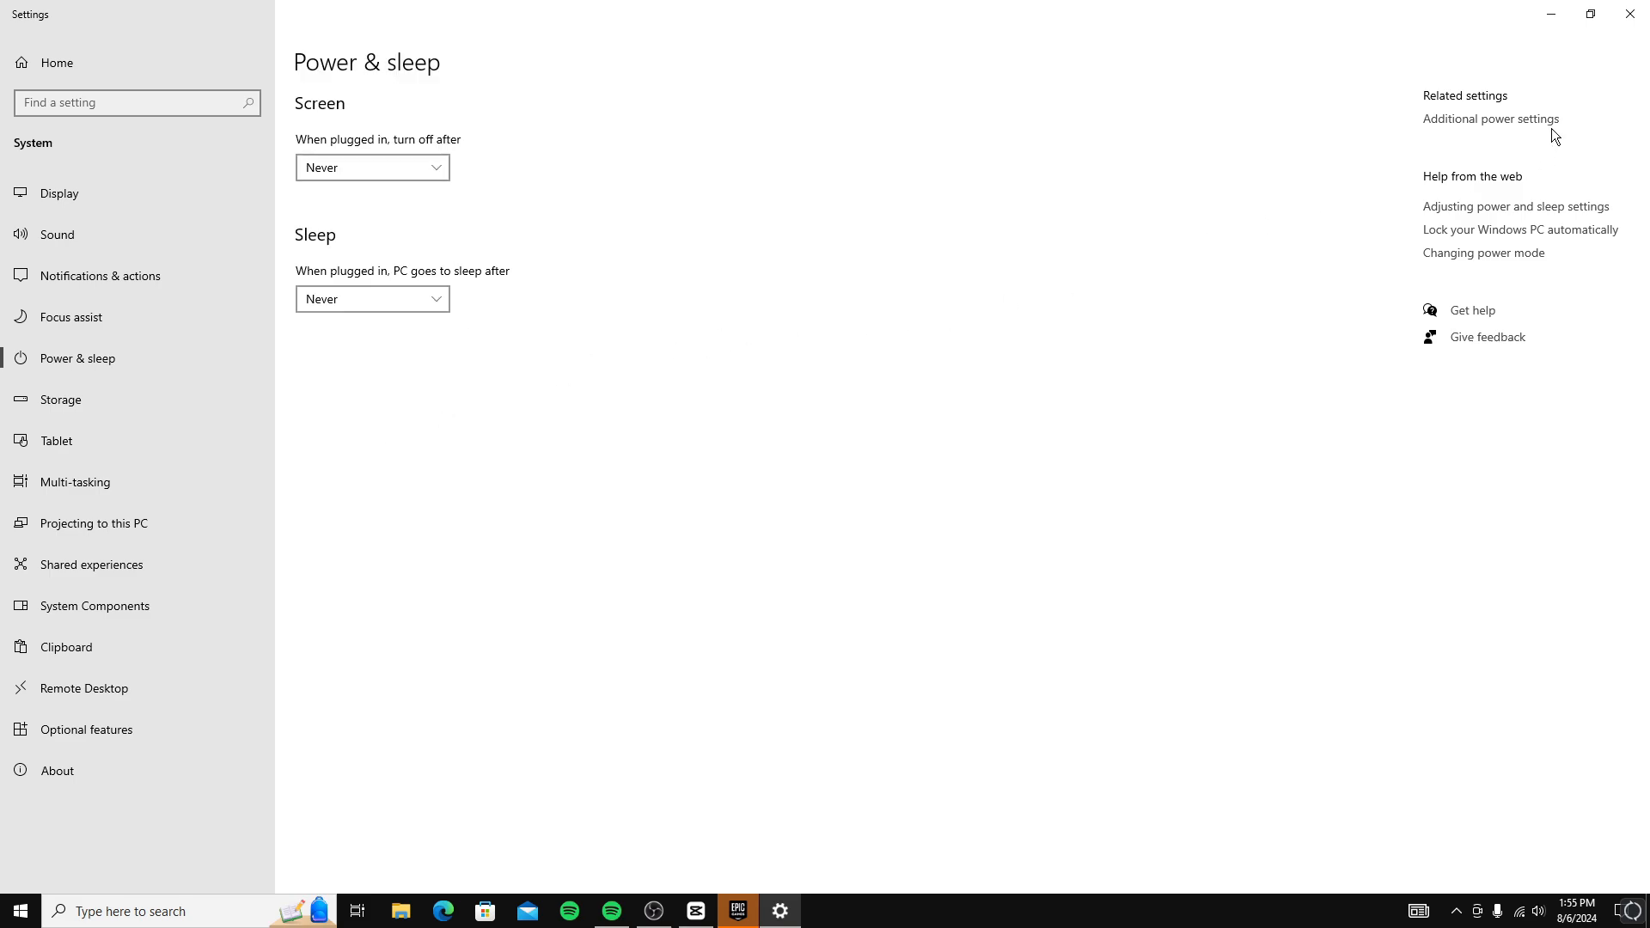
pyautogui.click(1478, 122)
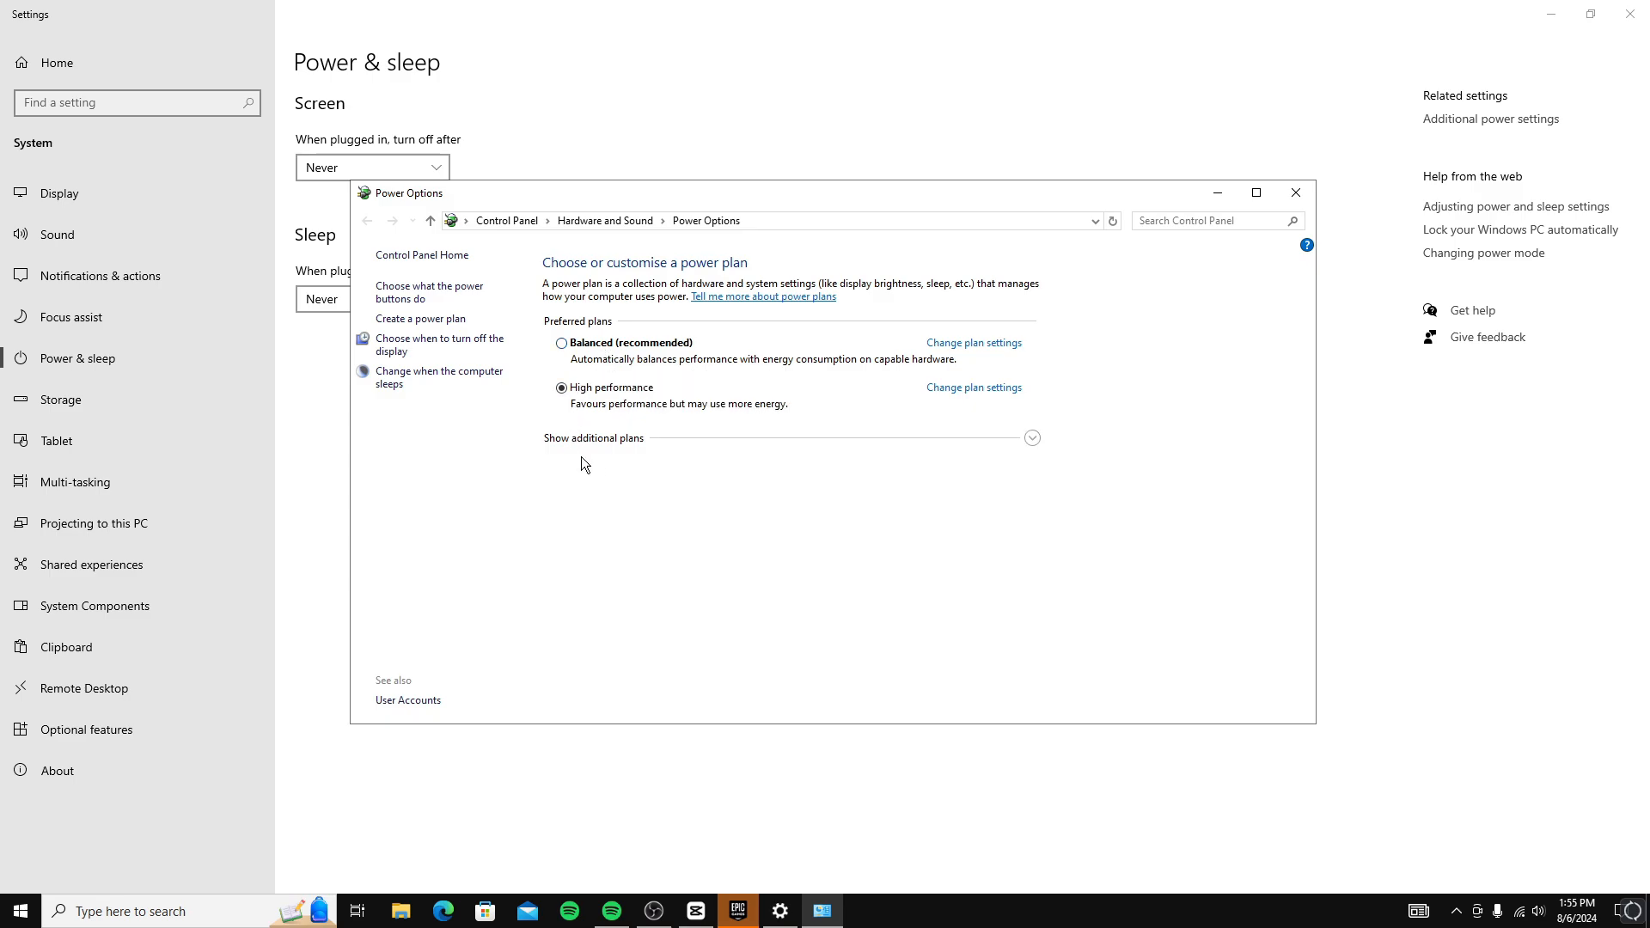
pyautogui.click(970, 391)
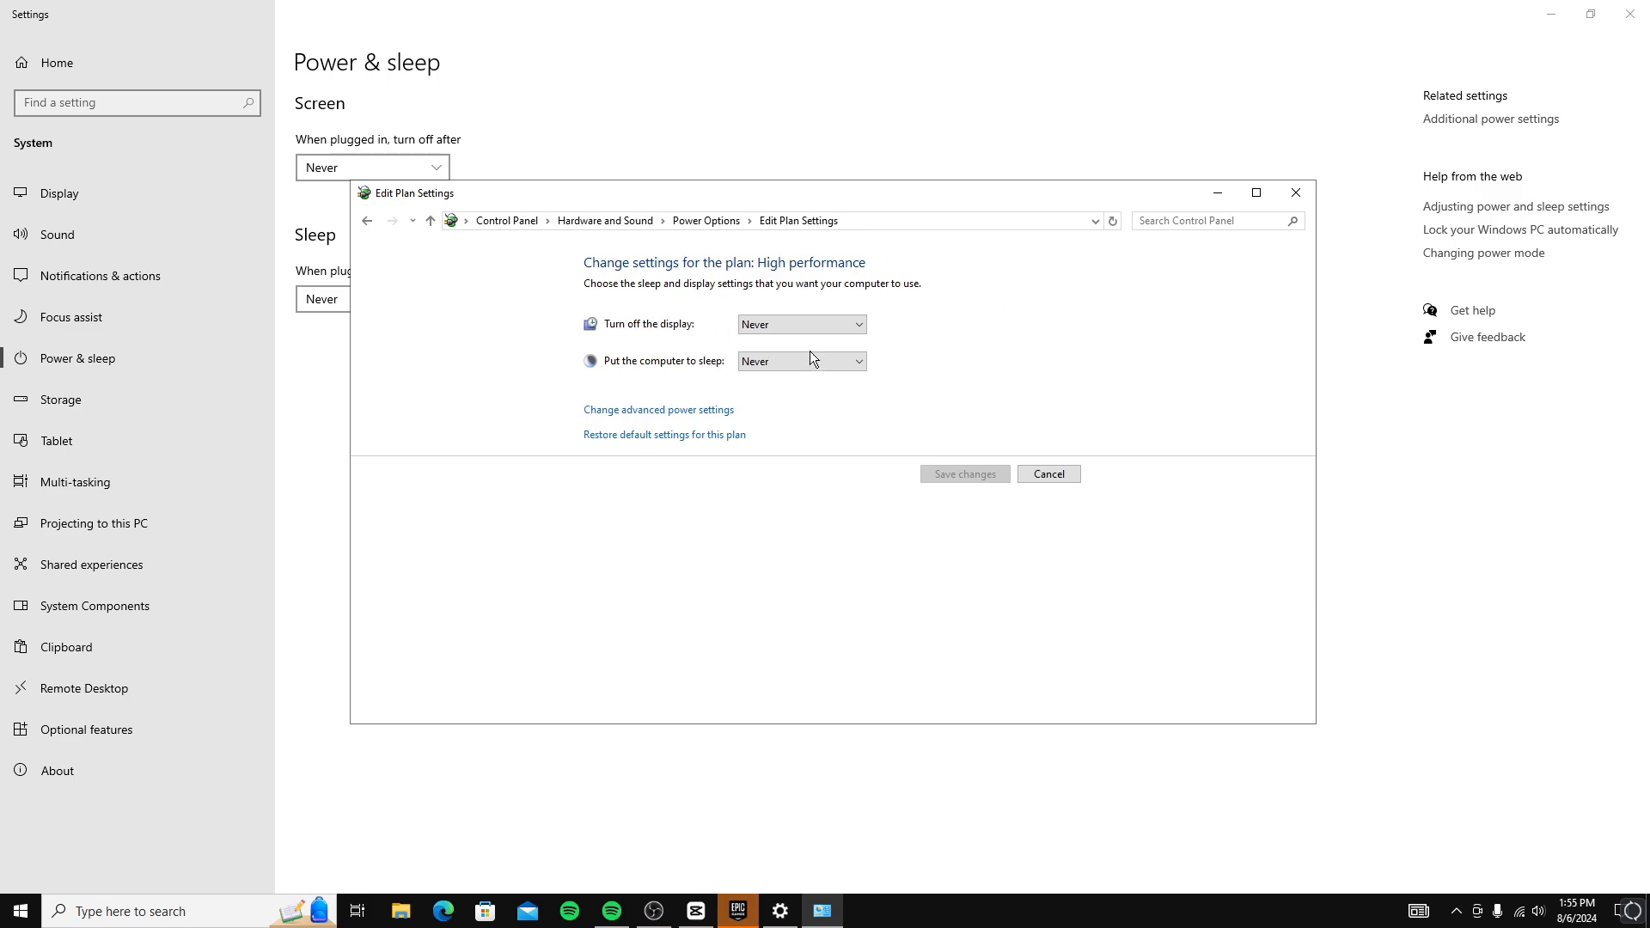
# In the plan's advanced power settings, choose High performance as the power plan and accept the dialog.
pyautogui.click(711, 415)
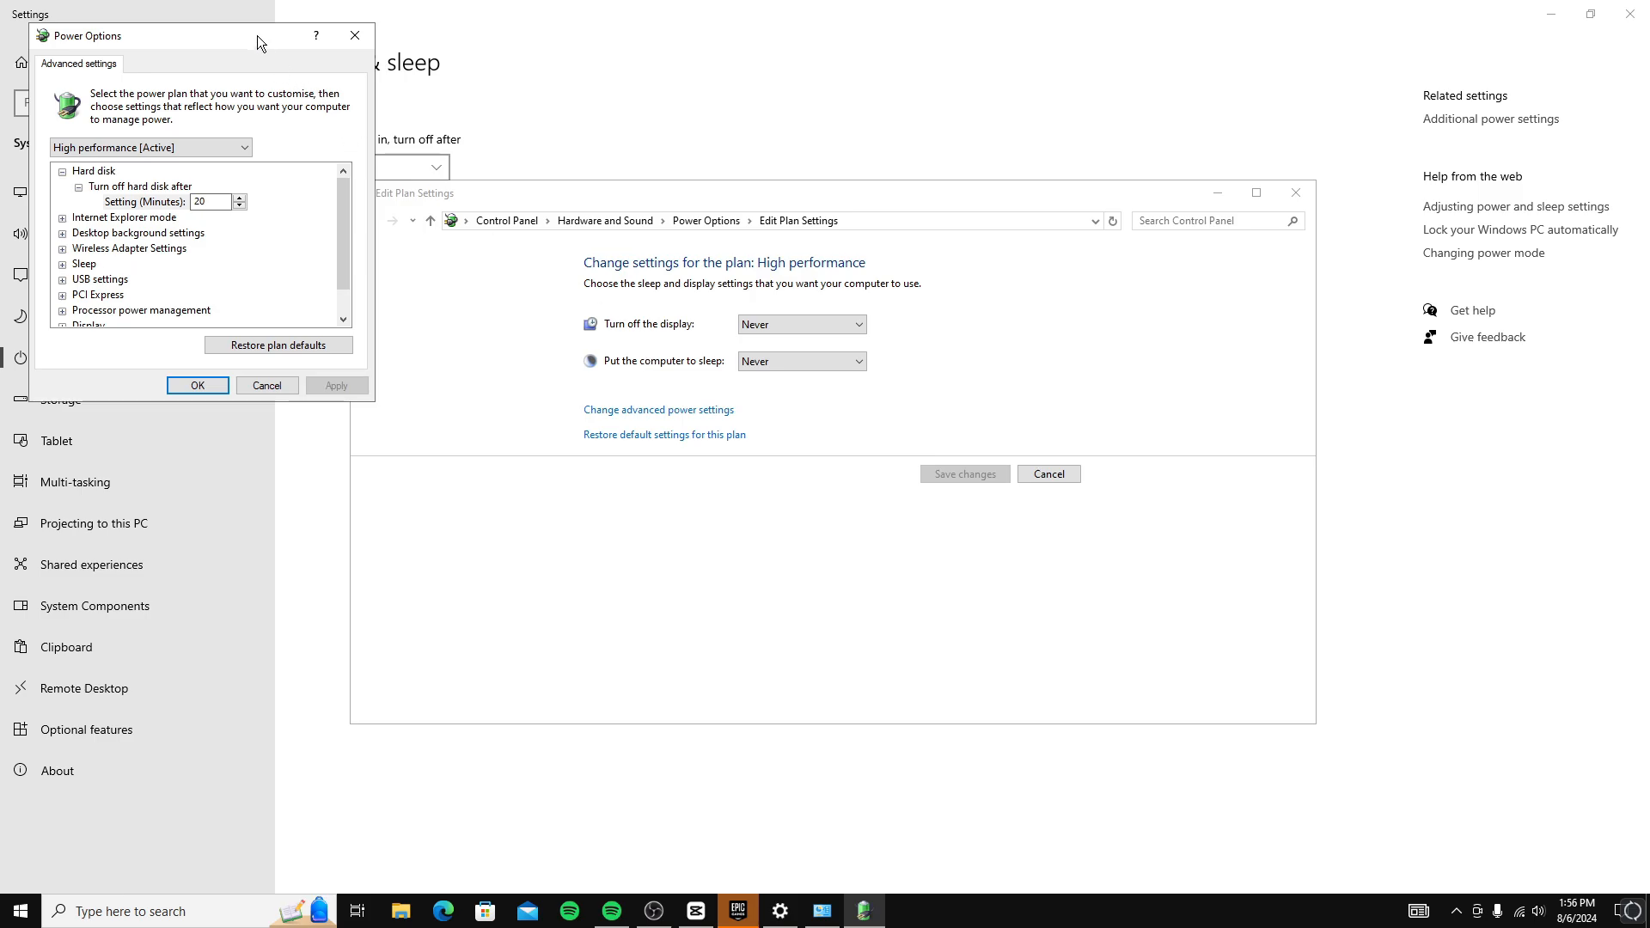
pyautogui.moveTo(258, 36); pyautogui.dragTo(717, 212)
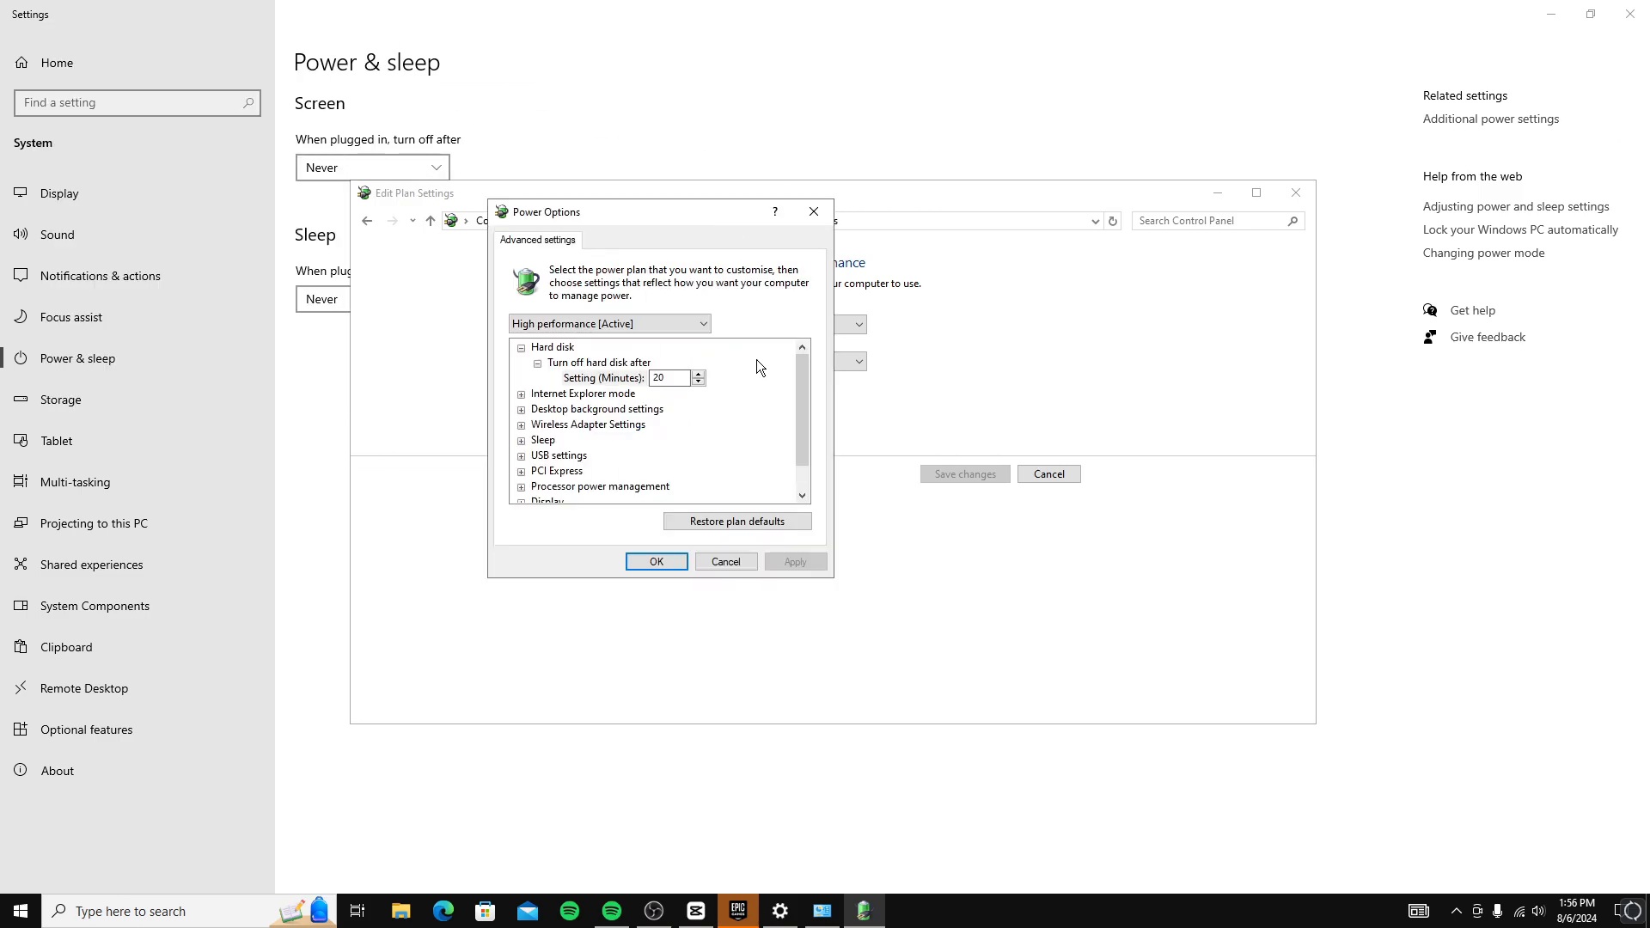
pyautogui.click(684, 332)
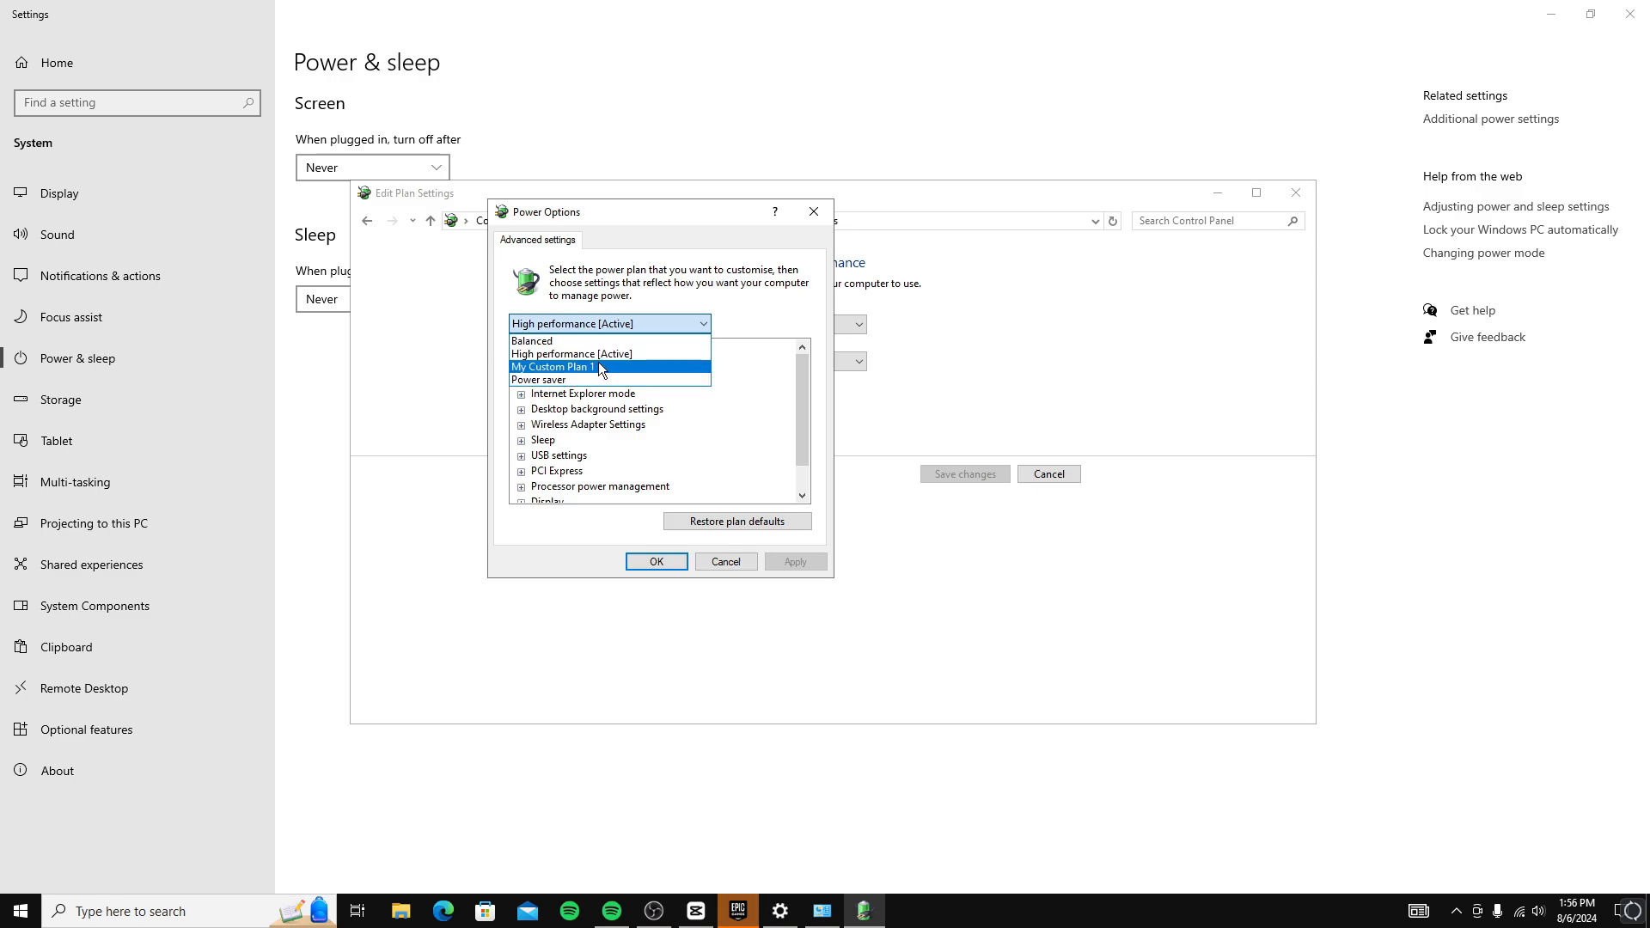
pyautogui.click(547, 353)
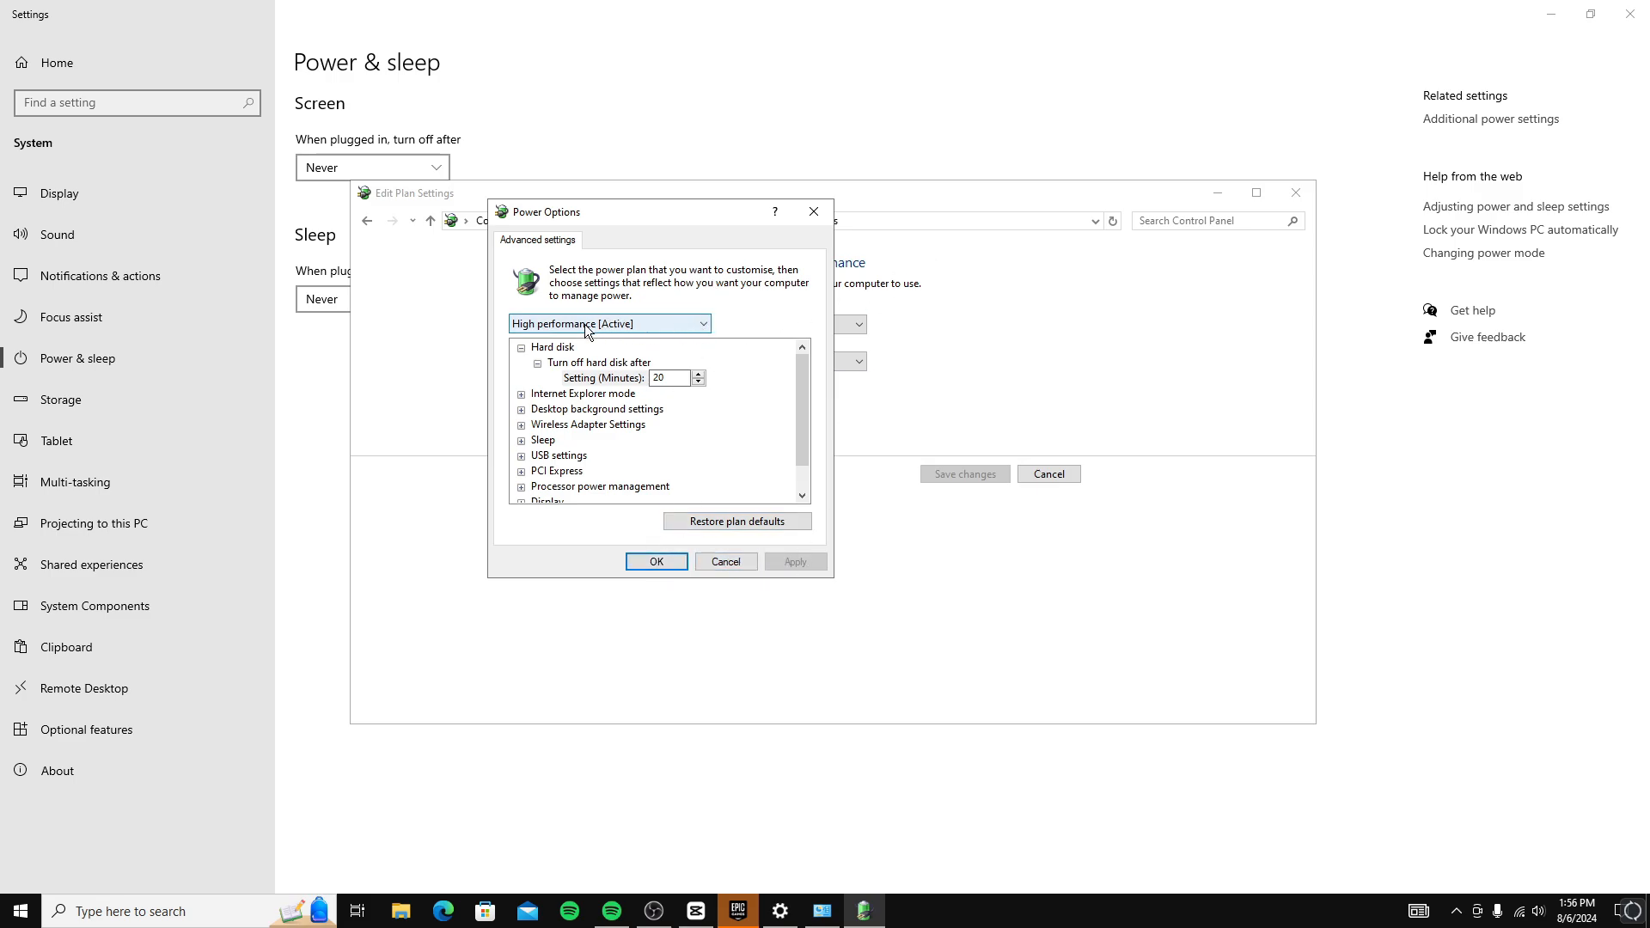
pyautogui.click(657, 563)
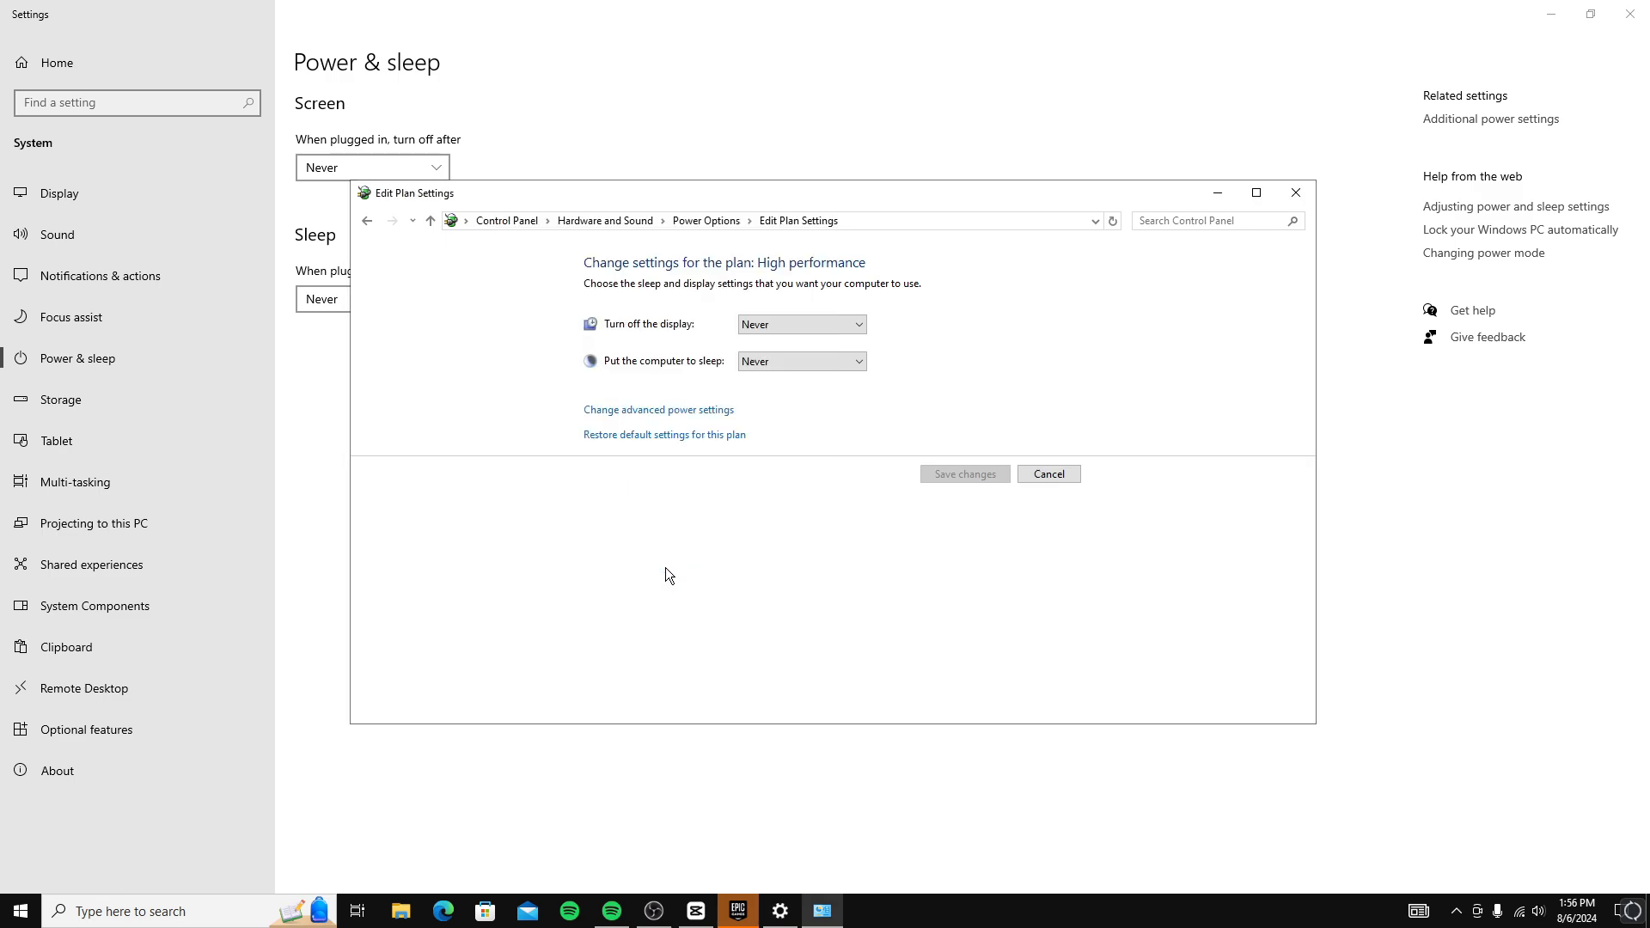